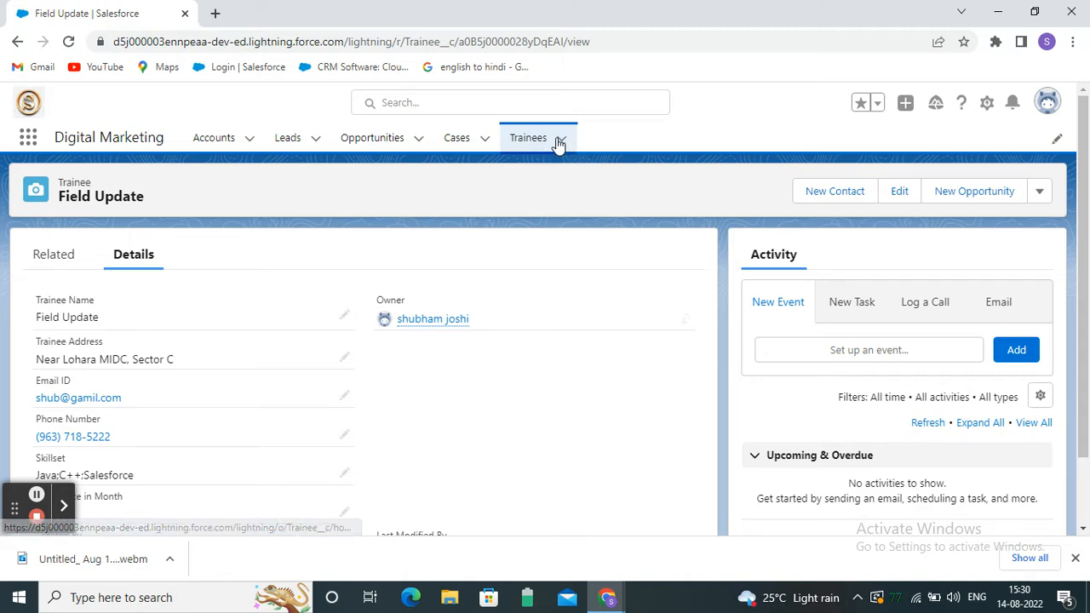
Go to the Trainees list and start a new Trainee record.
left_click(535, 139)
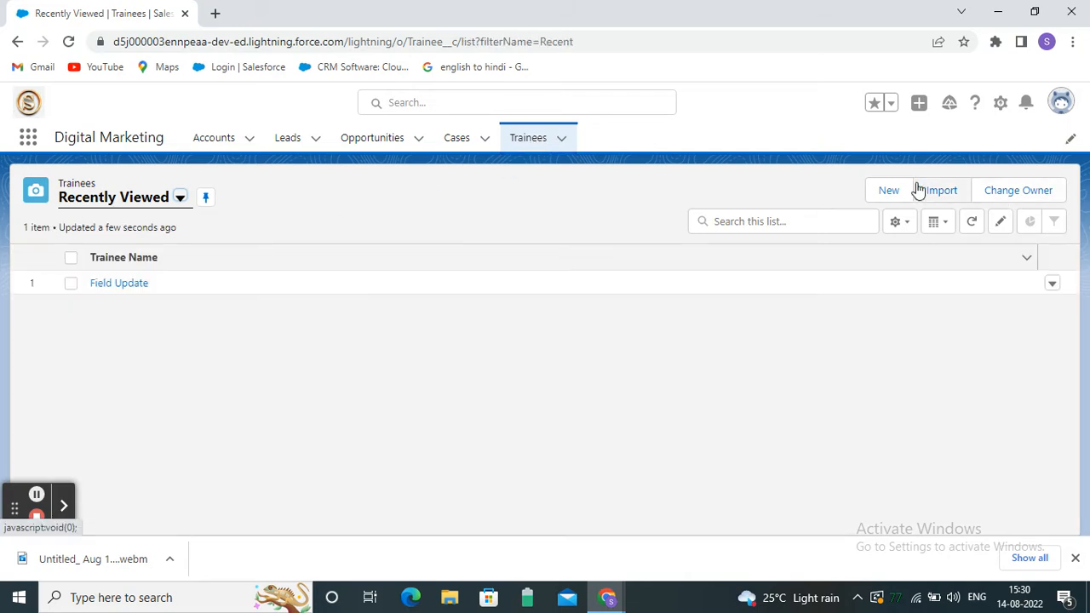
left_click(889, 192)
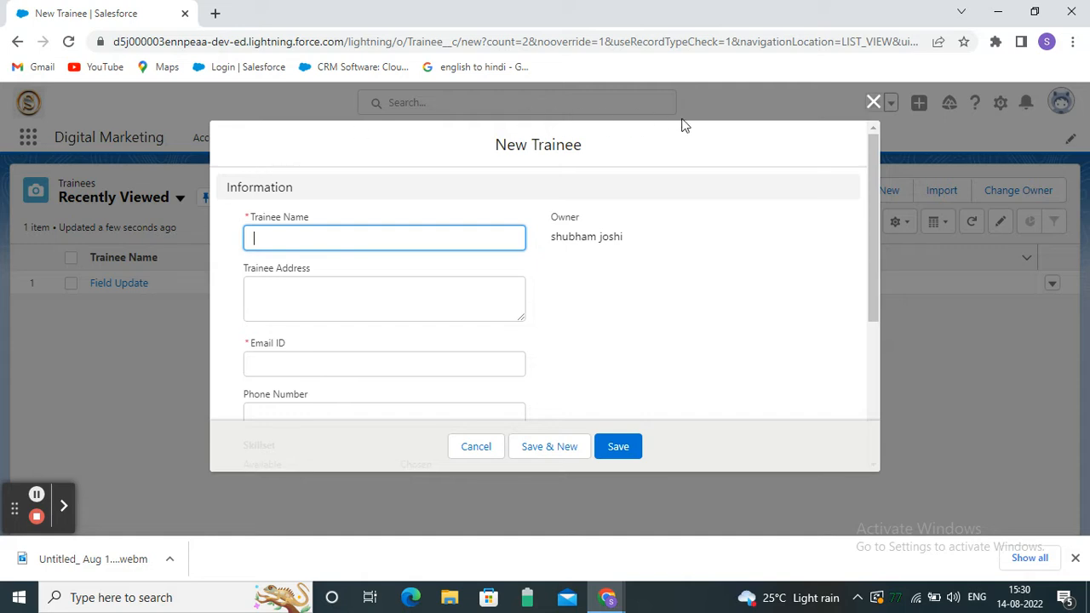
Scroll through the New Trainee form's fields, close it unsaved, and open the Field Update record.
scroll(770, 221, "down", 1)
scroll(292, 290, "up", 1)
scroll(501, 239, "down", 3)
scroll(404, 233, "up", 3)
scroll(312, 279, "down", 1)
scroll(328, 255, "down", 3)
scroll(360, 246, "down", 1)
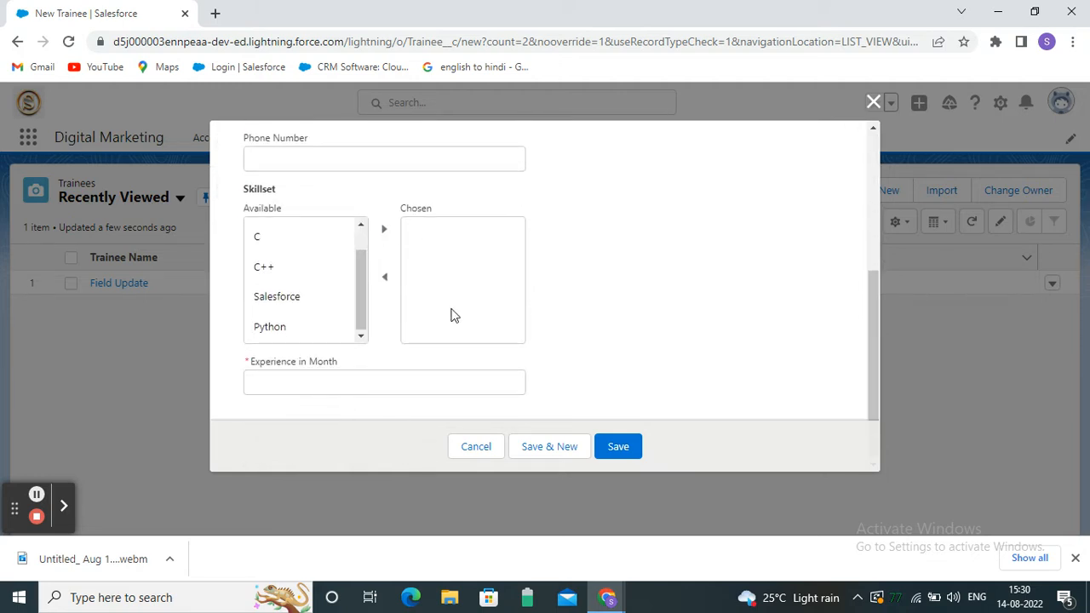
scroll(456, 331, "up", 5)
scroll(467, 280, "down", 5)
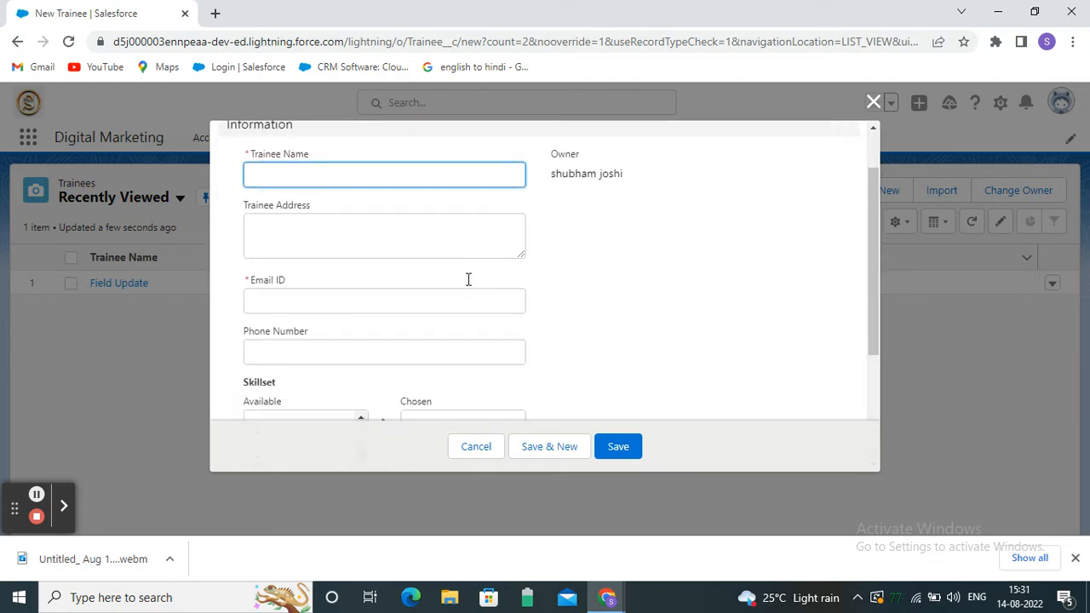
scroll(412, 329, "up", 5)
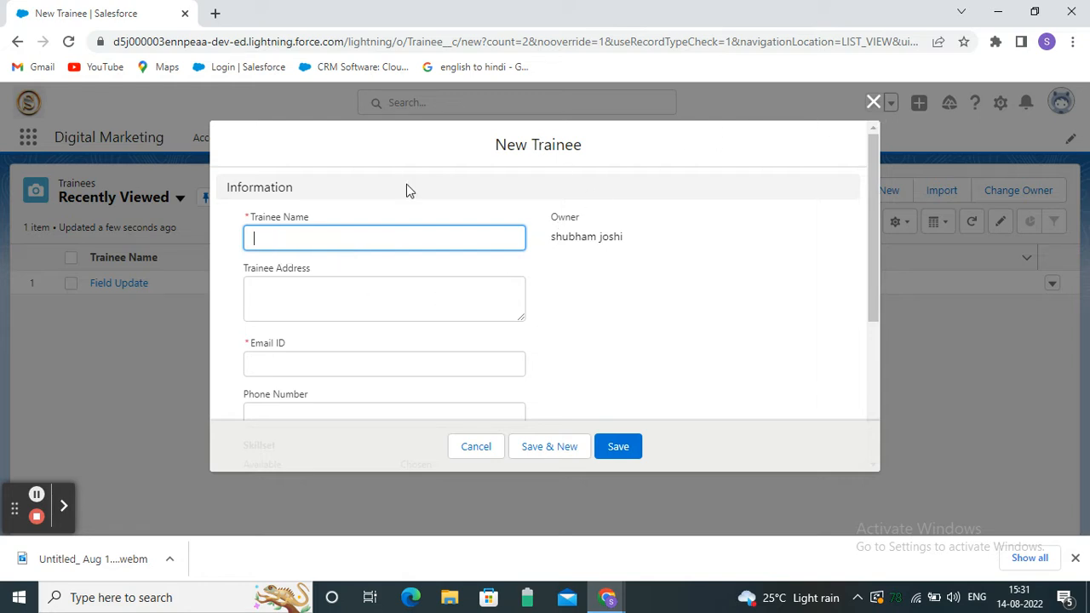
left_click(874, 103)
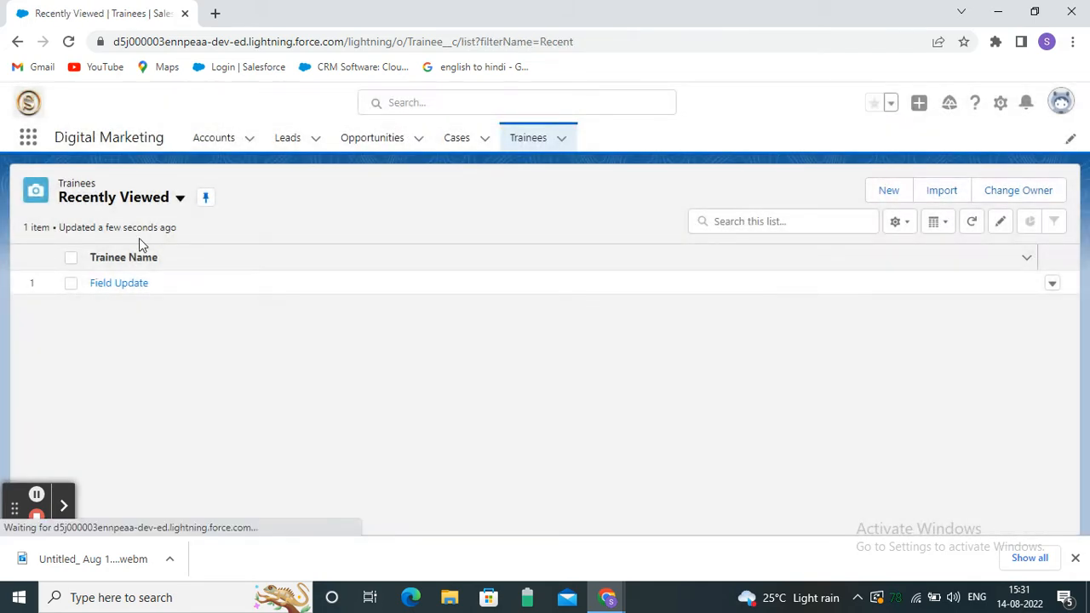
left_click(139, 288)
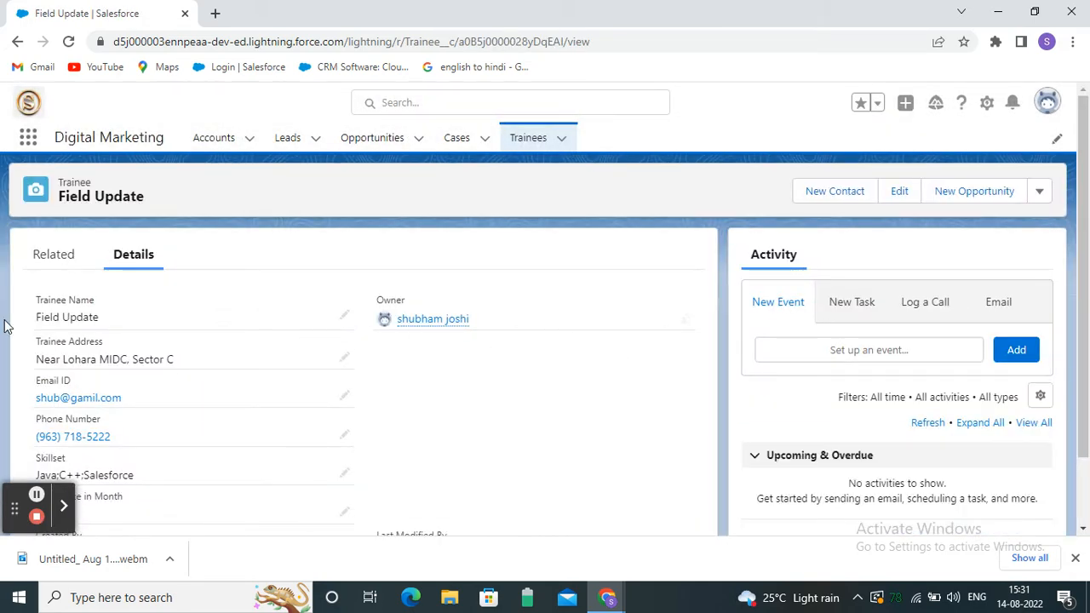
Review the Field Update trainee's details, including the Java;C++;Salesforce skillset and 2 months' experience.
scroll(565, 284, "down", 1)
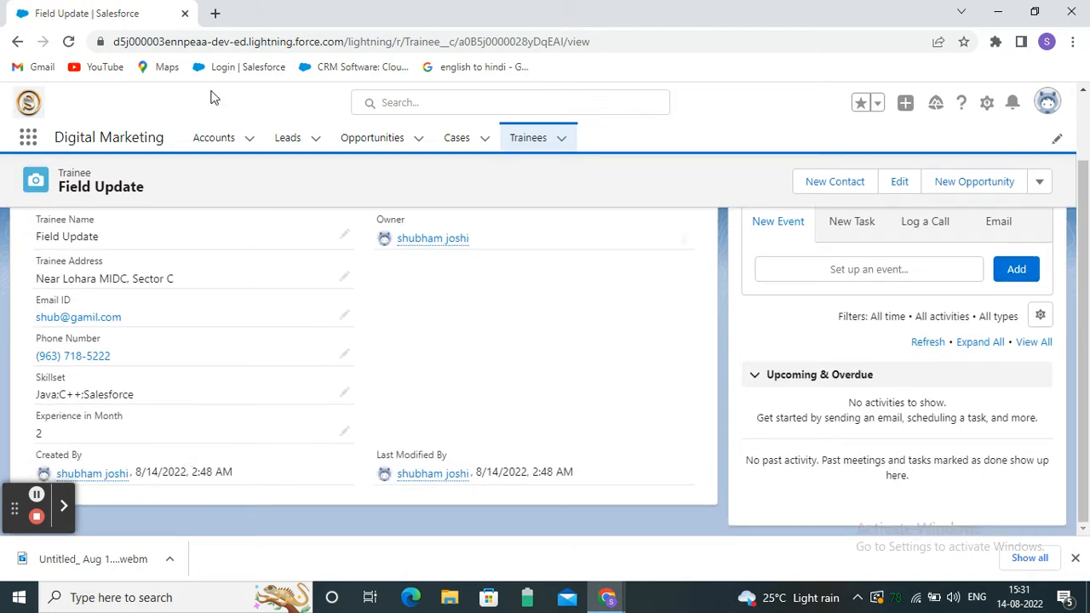
scroll(469, 241, "up", 1)
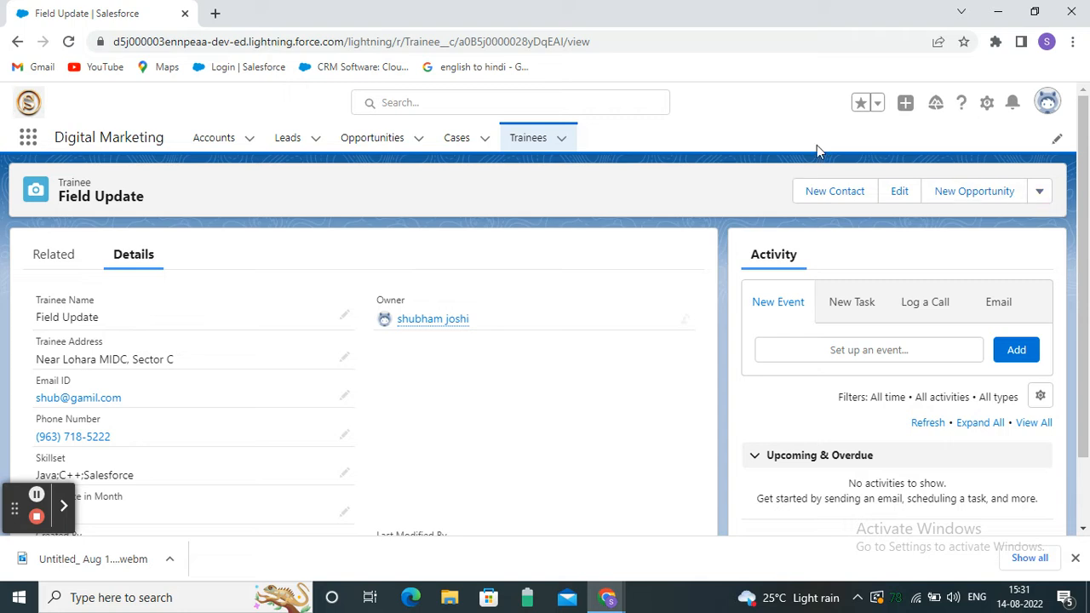
left_click(988, 109)
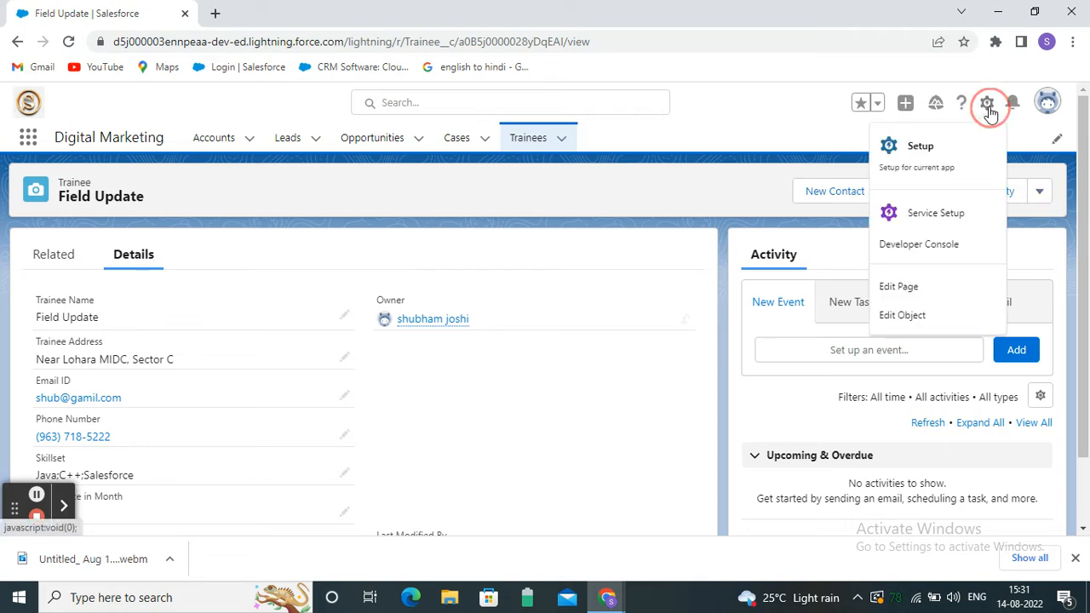
Open the Trainee object (Trainee__c) in Object Manager through Edit Object.
left_click(928, 318)
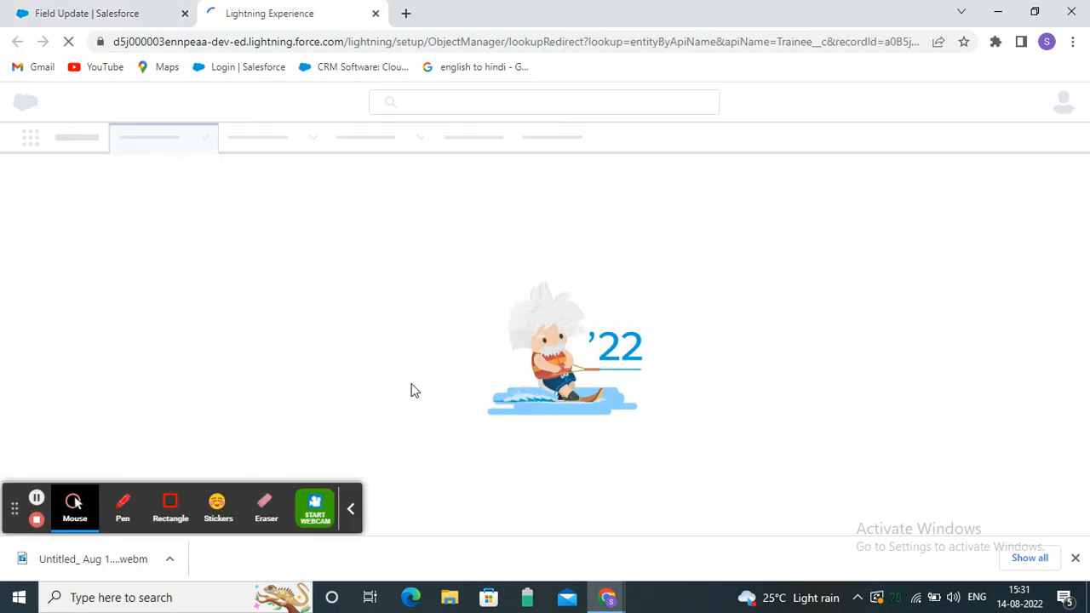
left_click(349, 511)
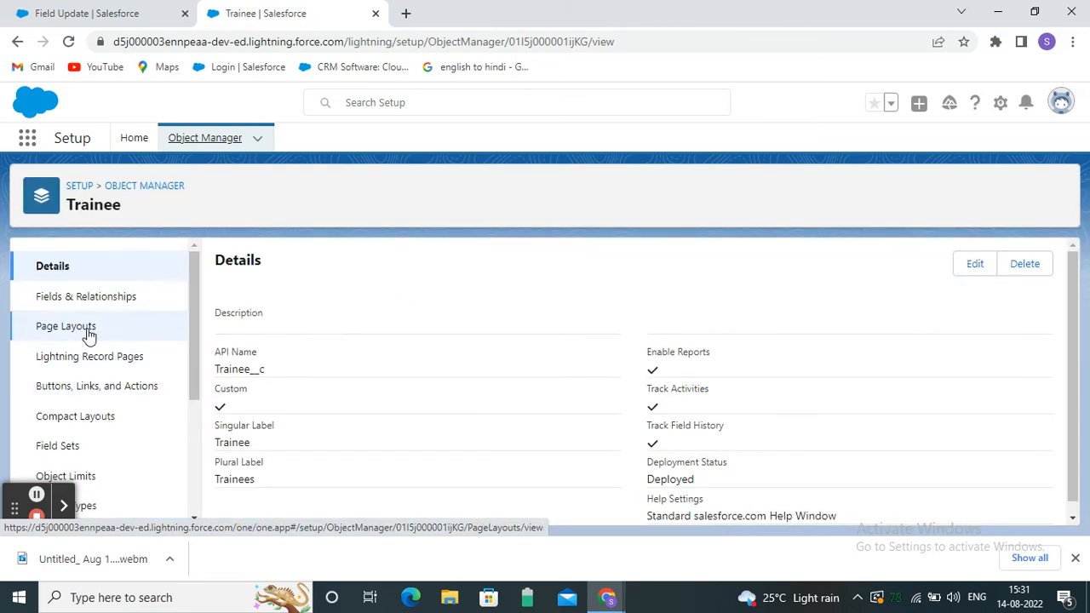
Open Trainee Layout from the Trainee object's Page Layouts list and dismiss the download notice.
left_click(90, 331)
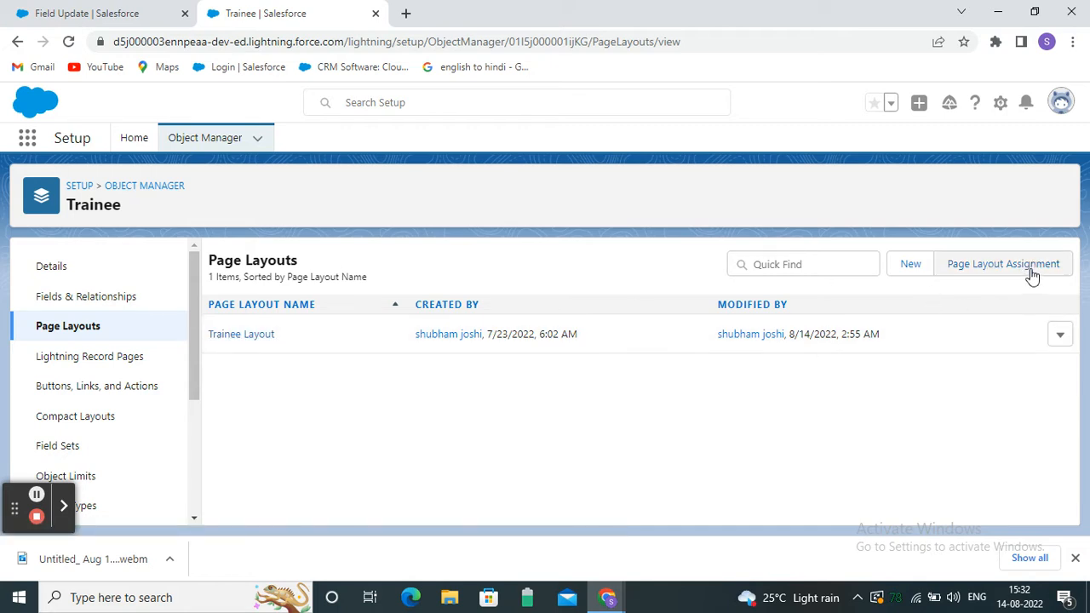
left_click(253, 335)
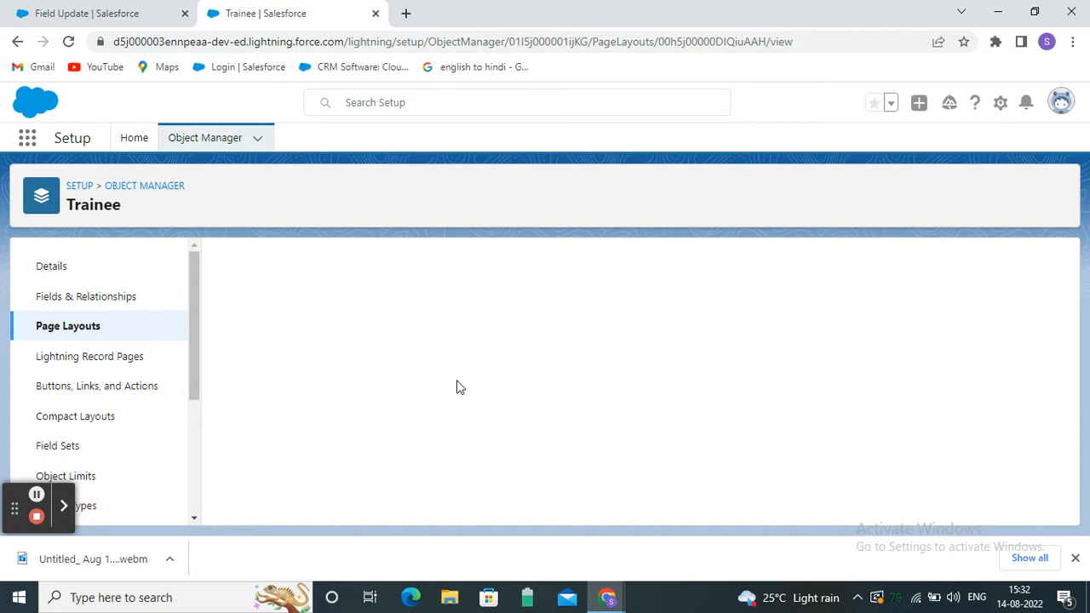
left_click(1075, 559)
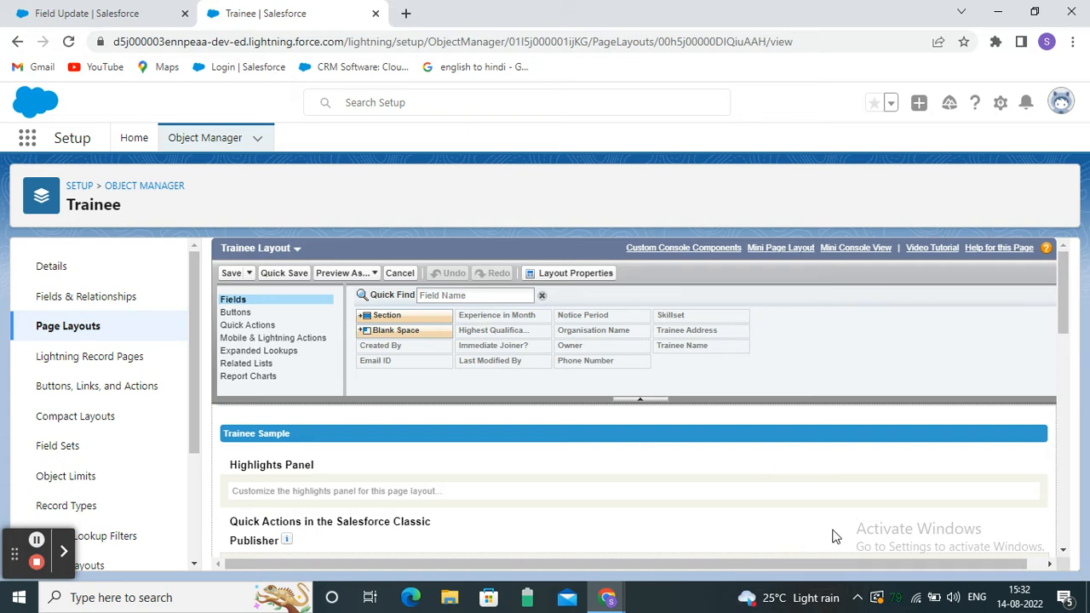
scroll(349, 473, "down", 1)
scroll(412, 414, "up", 1)
scroll(324, 368, "down", 2)
scroll(328, 378, "down", 3)
scroll(353, 418, "up", 1)
scroll(353, 418, "down", 2)
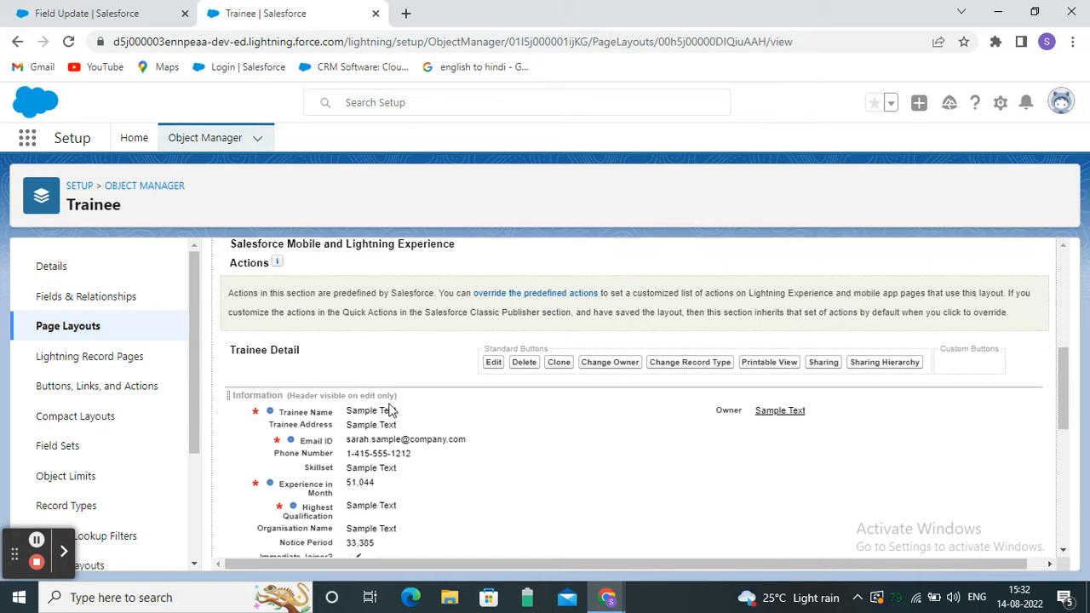
scroll(431, 396, "down", 3)
scroll(440, 397, "up", 1)
scroll(440, 397, "down", 2)
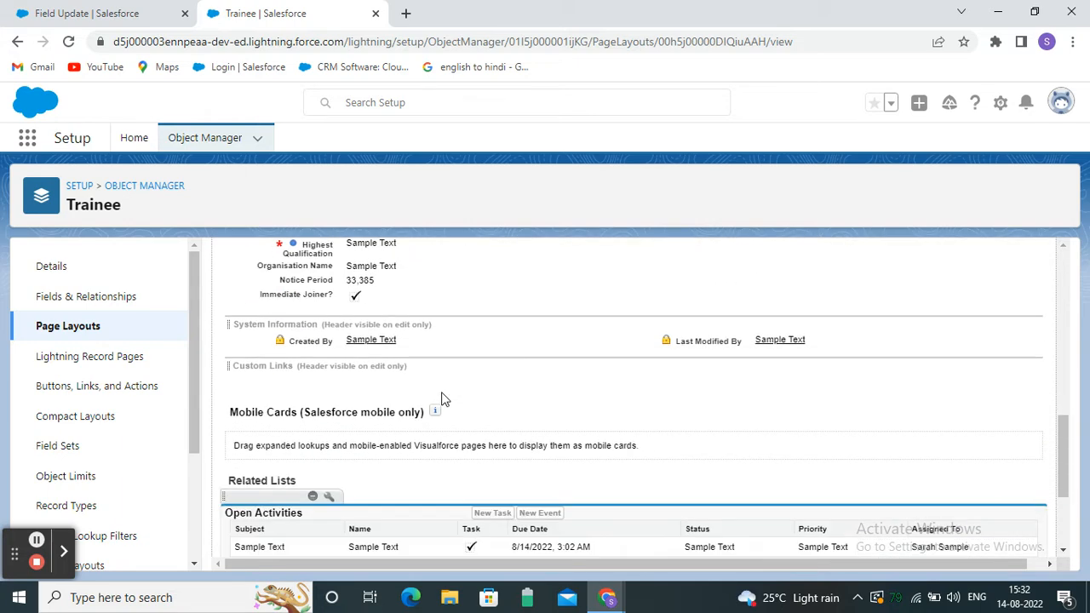
scroll(451, 412, "up", 4)
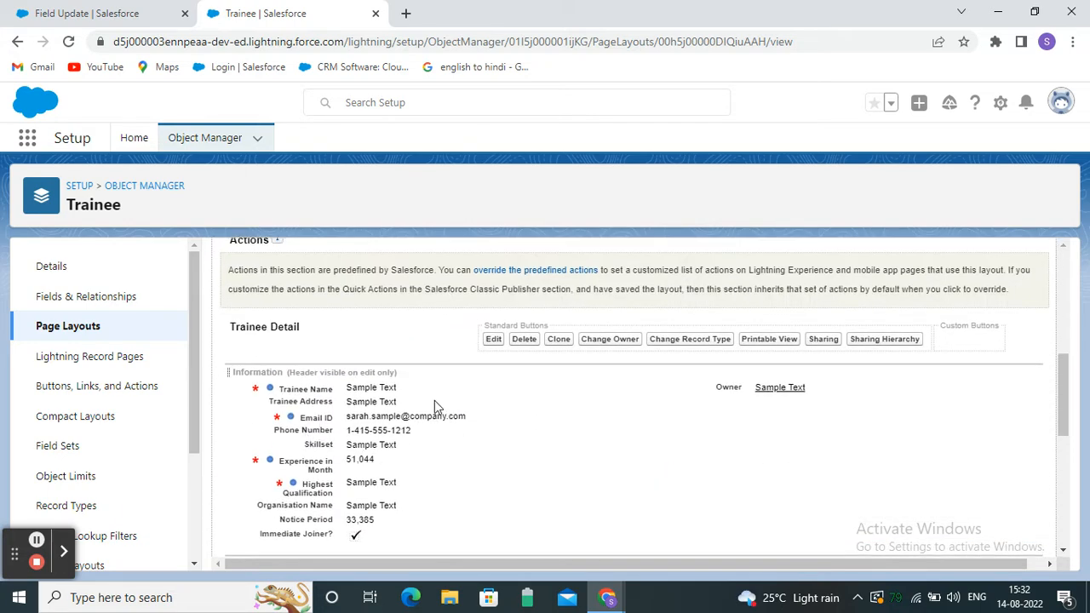
scroll(533, 400, "down", 1)
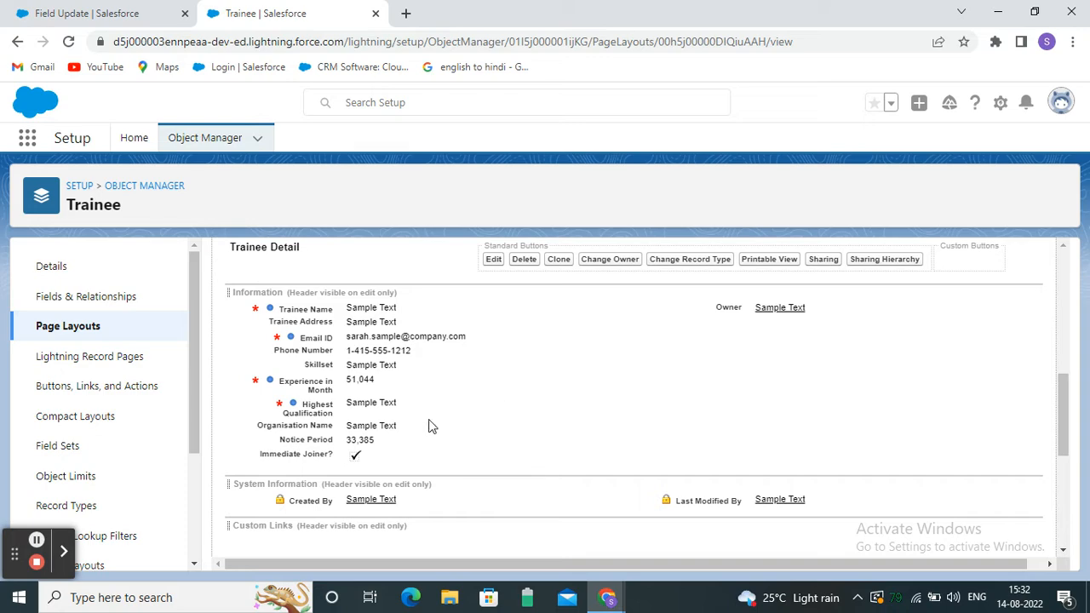
scroll(430, 425, "up", 1)
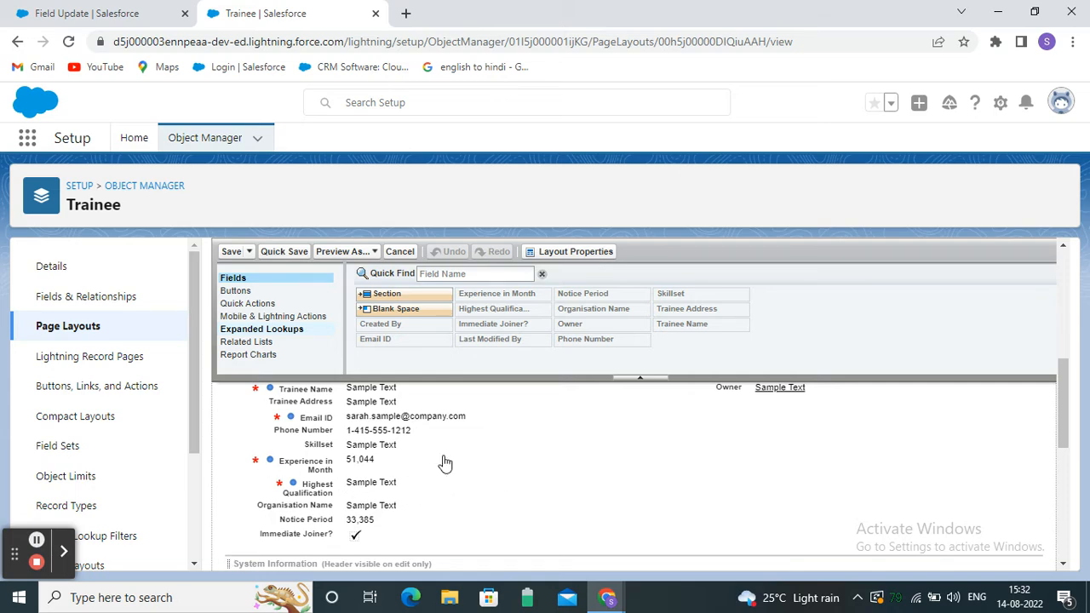
scroll(392, 450, "up", 1)
scroll(393, 449, "up", 1)
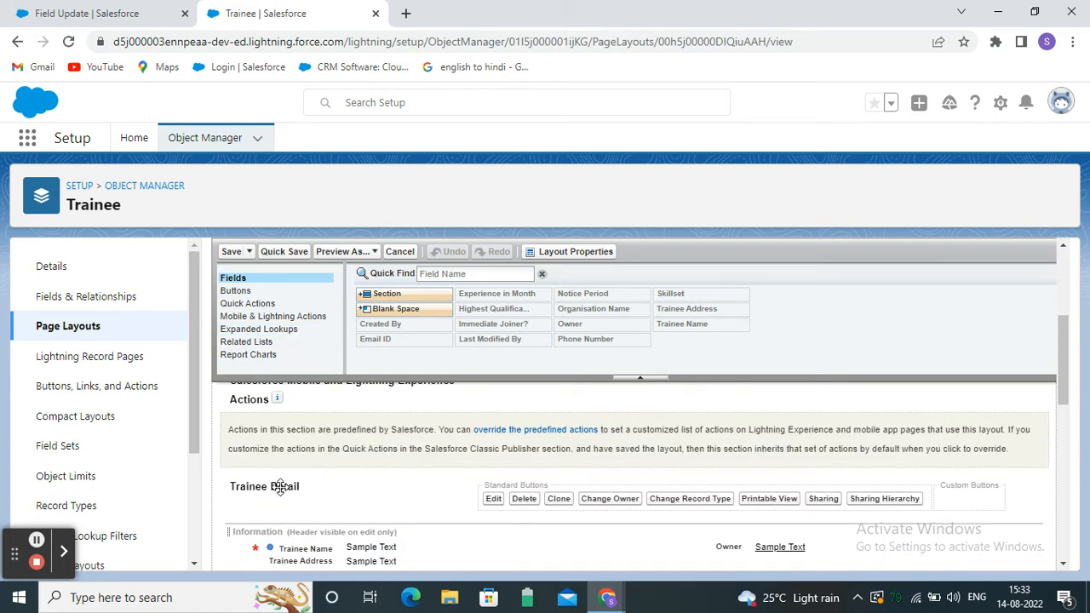
scroll(280, 487, "down", 1)
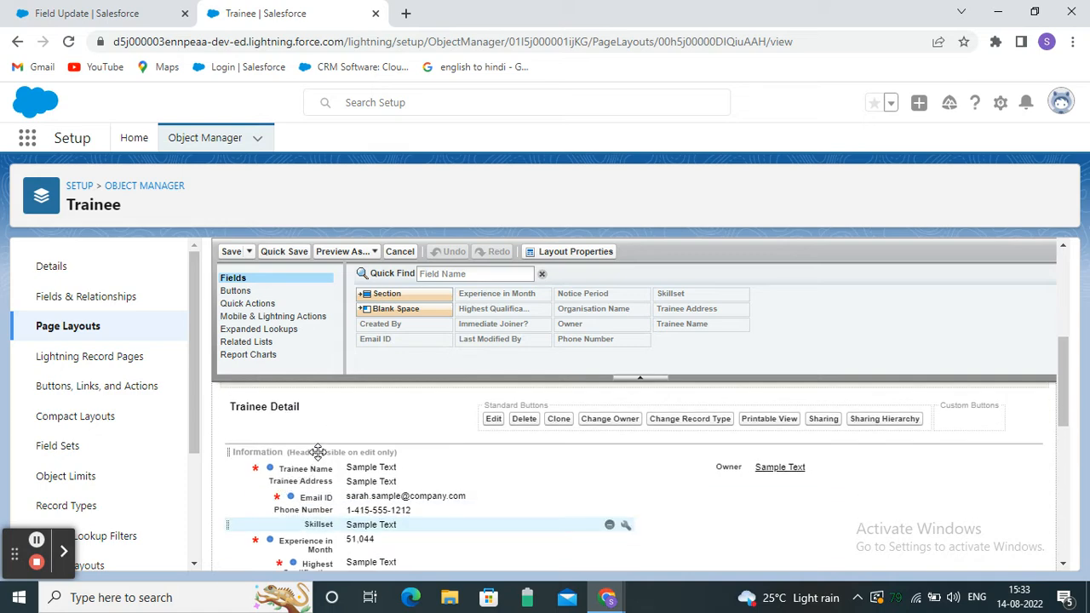
double_click(277, 459)
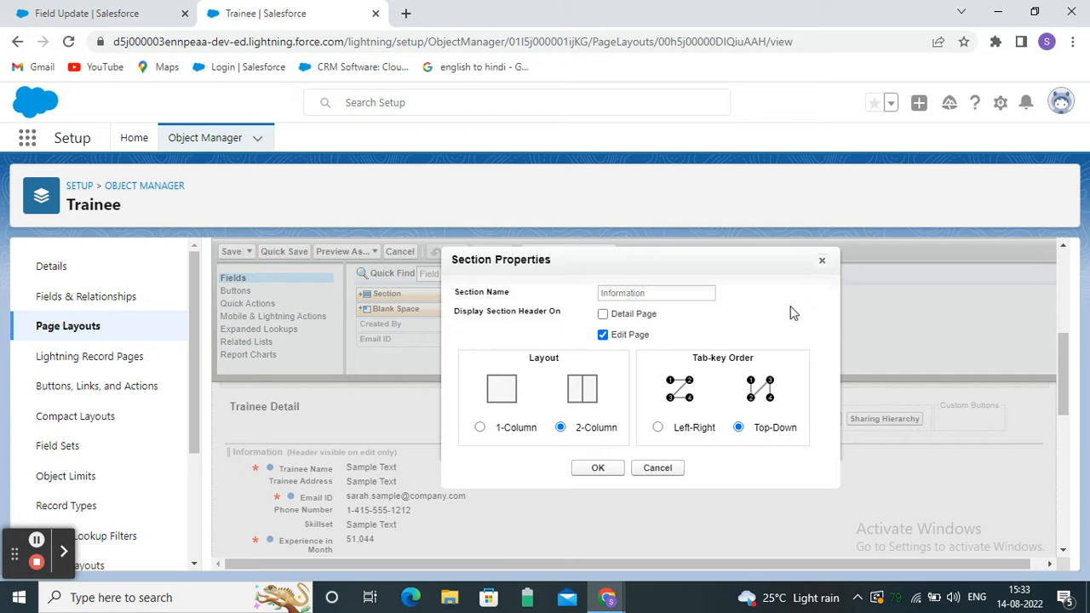
left_click(658, 468)
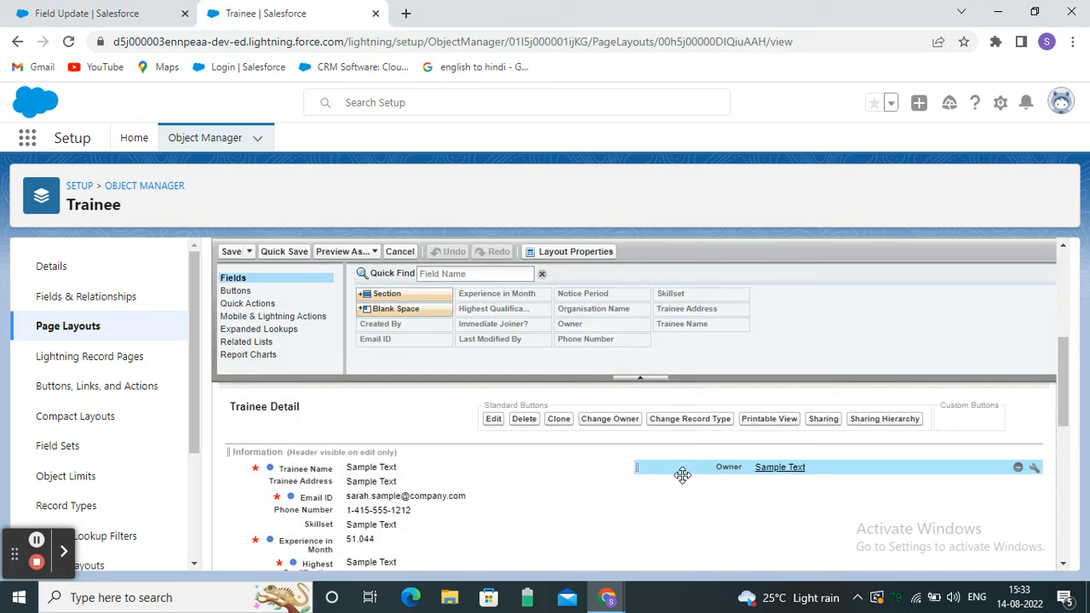
scroll(408, 521, "down", 1)
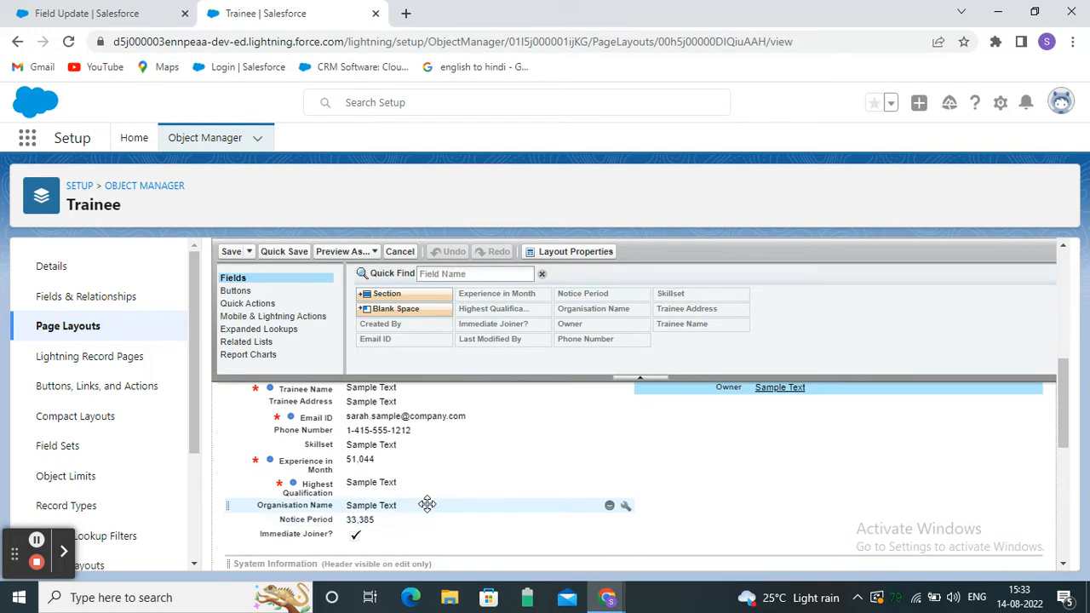
scroll(426, 503, "up", 1)
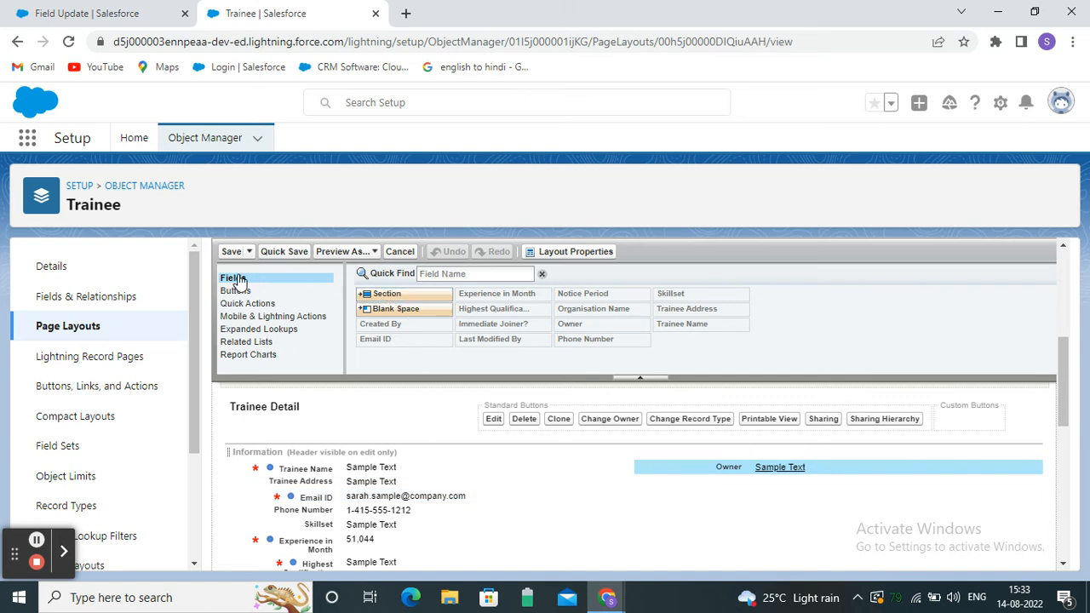
left_click_drag(399, 291, 420, 479)
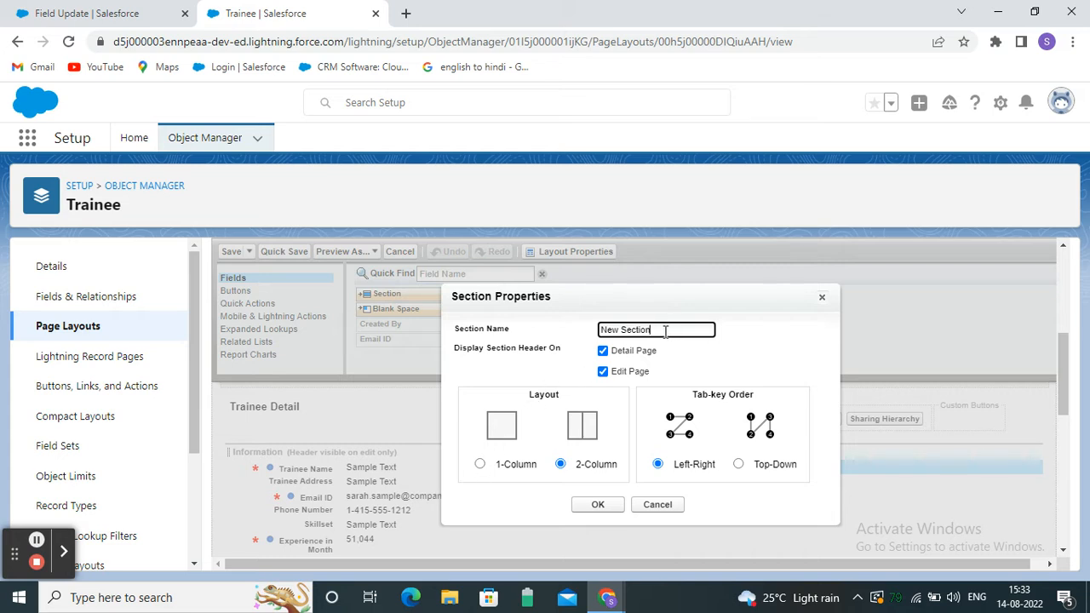
Name the new 2-Column section 'Trainee Information' and confirm it.
key("BackSpace")
key("BackSpace")
key("BackSpace")
key("BackSpace")
key("BackSpace")
key("BackSpace")
key("BackSpace")
key("BackSpace")
key("BackSpace")
type("ion")
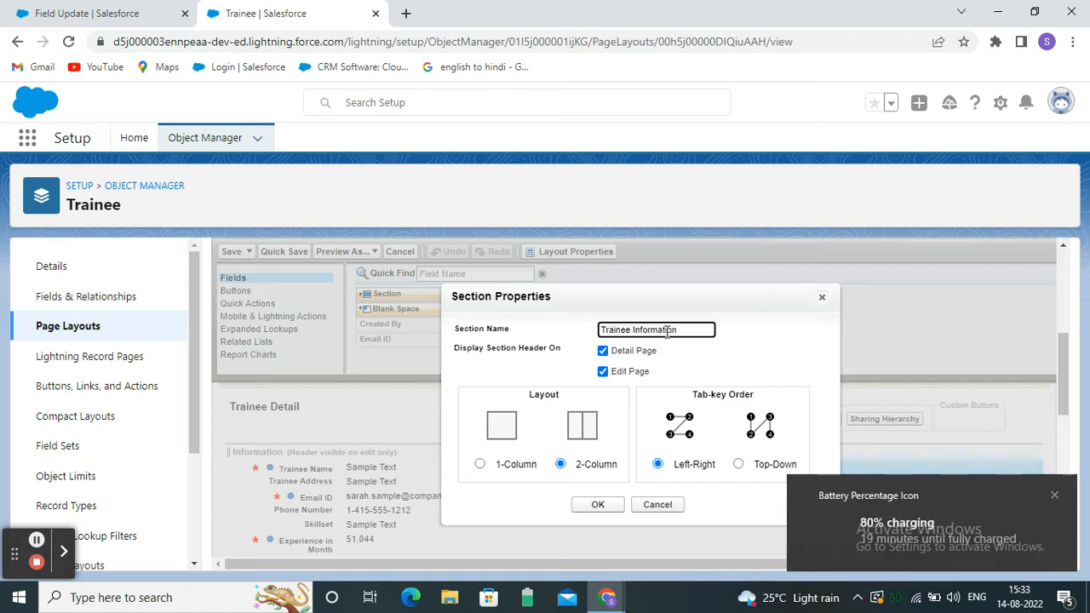
left_click(1057, 497)
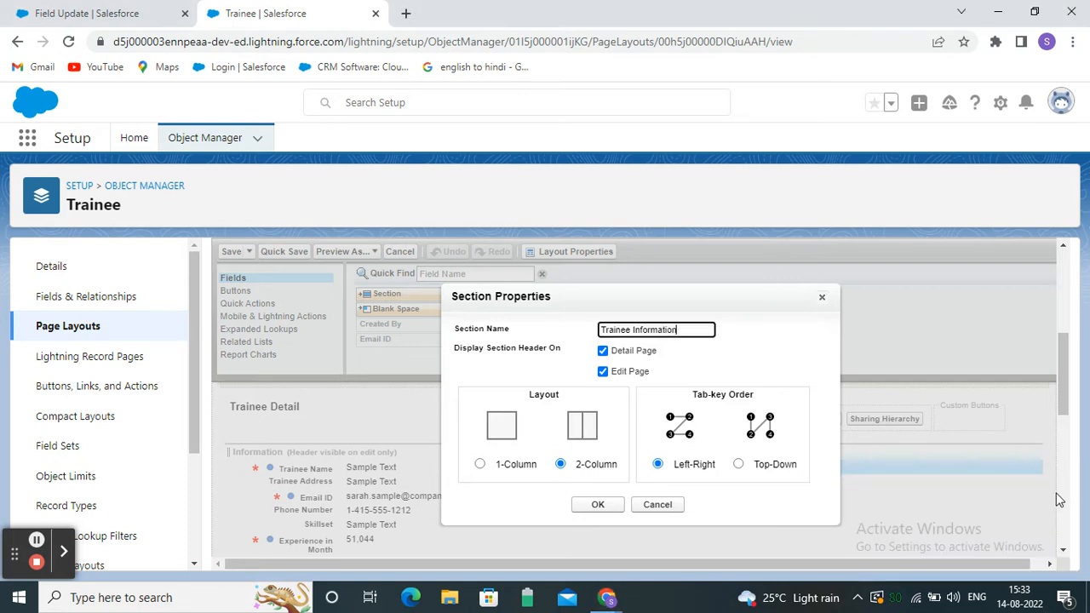
left_click(606, 504)
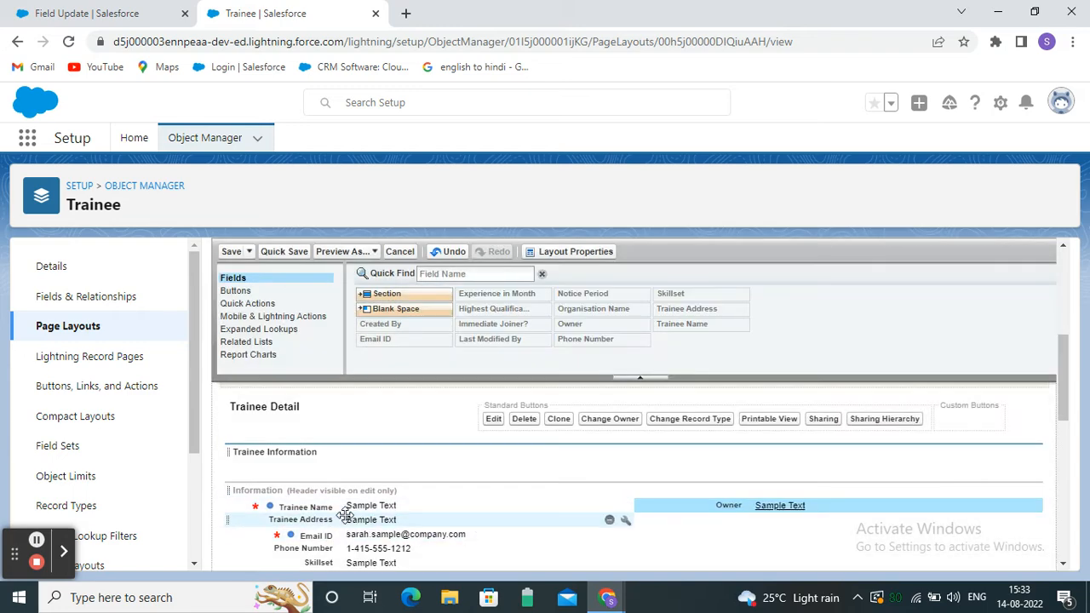
double_click(297, 452)
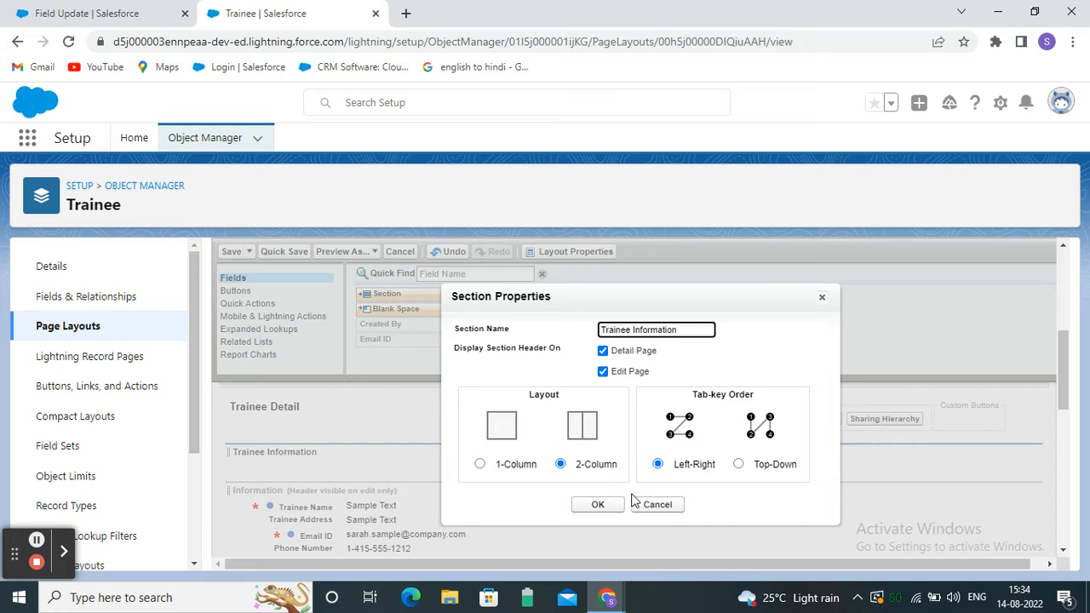
Add a second layout section named 'Education Details'.
left_click(598, 505)
scroll(288, 485, "down", 1)
scroll(285, 460, "up", 1)
left_click_drag(397, 288, 286, 477)
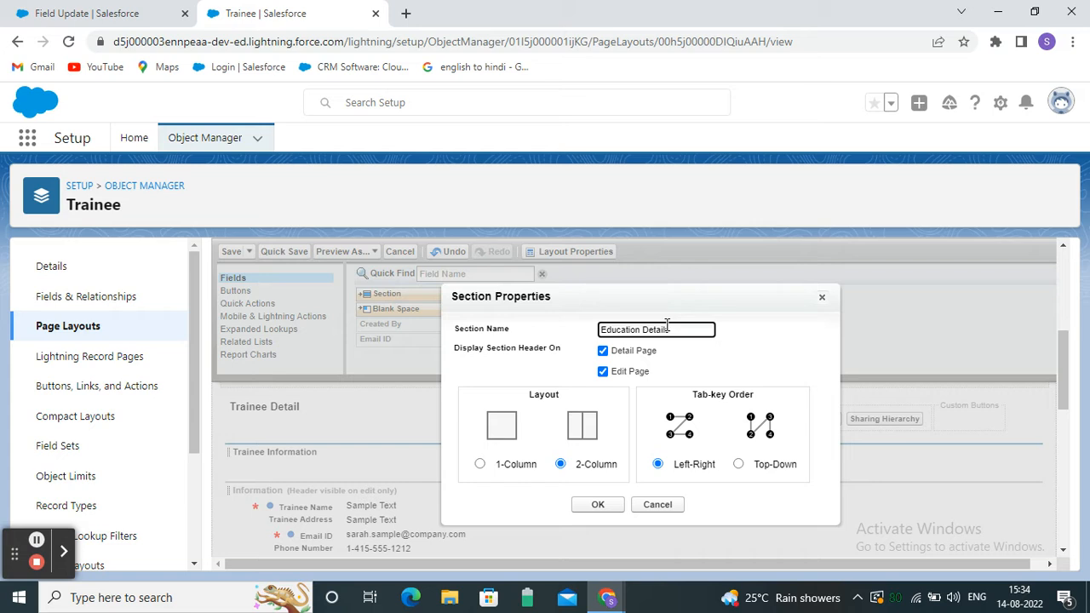
left_click(599, 507)
scroll(345, 519, "down", 3)
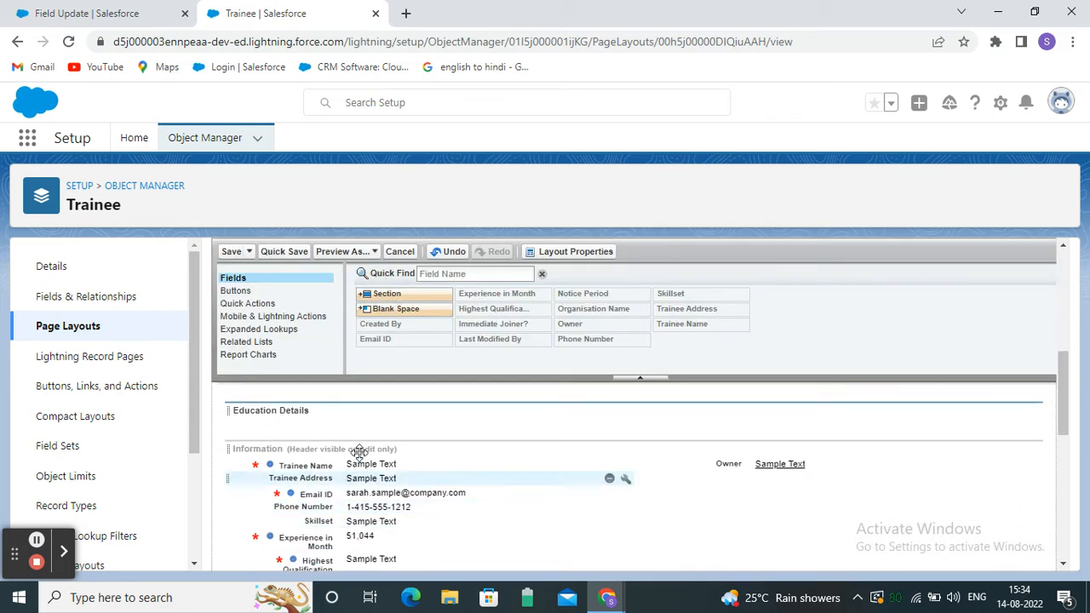
Add a third section named 'Experience Details' beneath Education Details.
left_click_drag(379, 294, 287, 451)
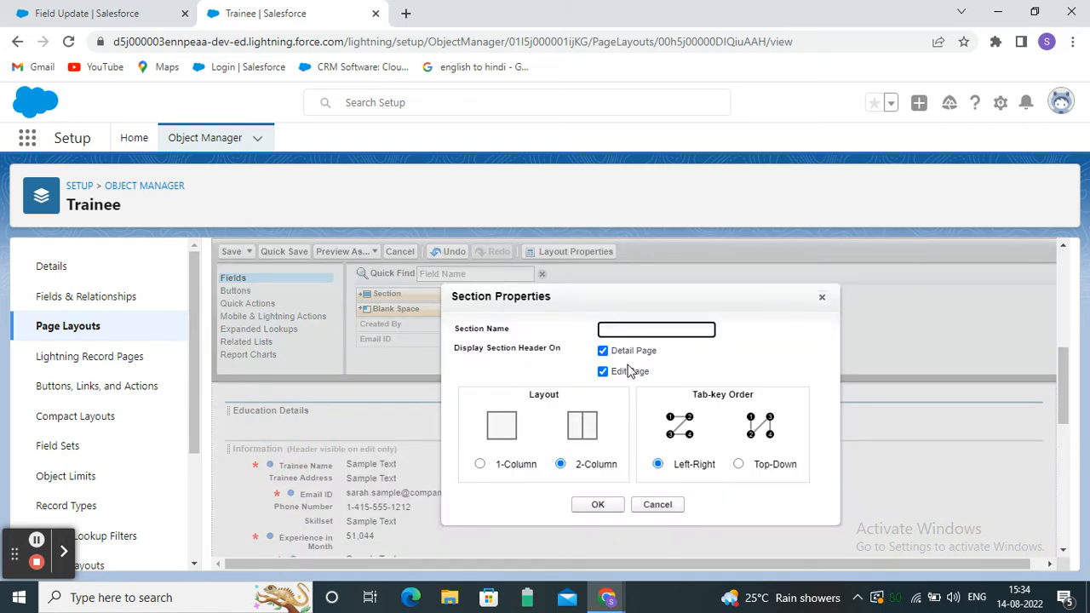
type("Experience Details")
scroll(617, 409, "down", 1)
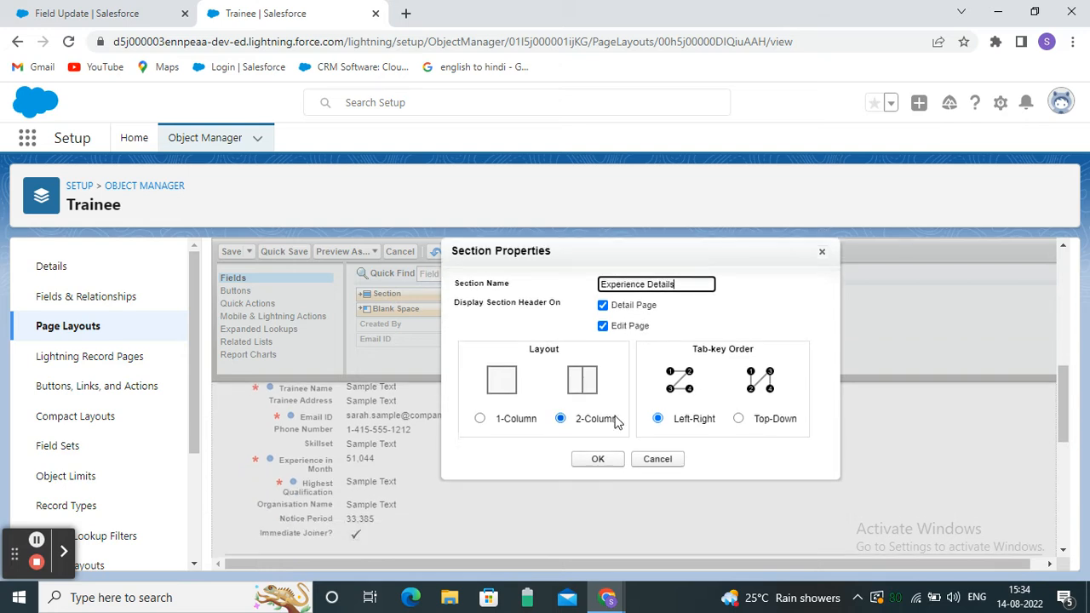
left_click(599, 457)
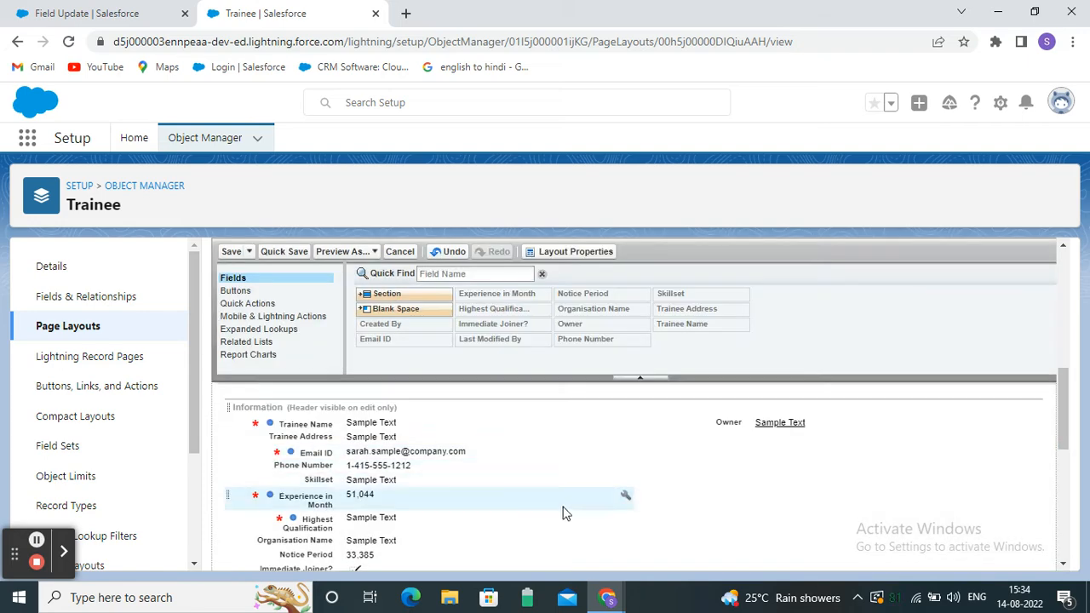
scroll(564, 511, "up", 2)
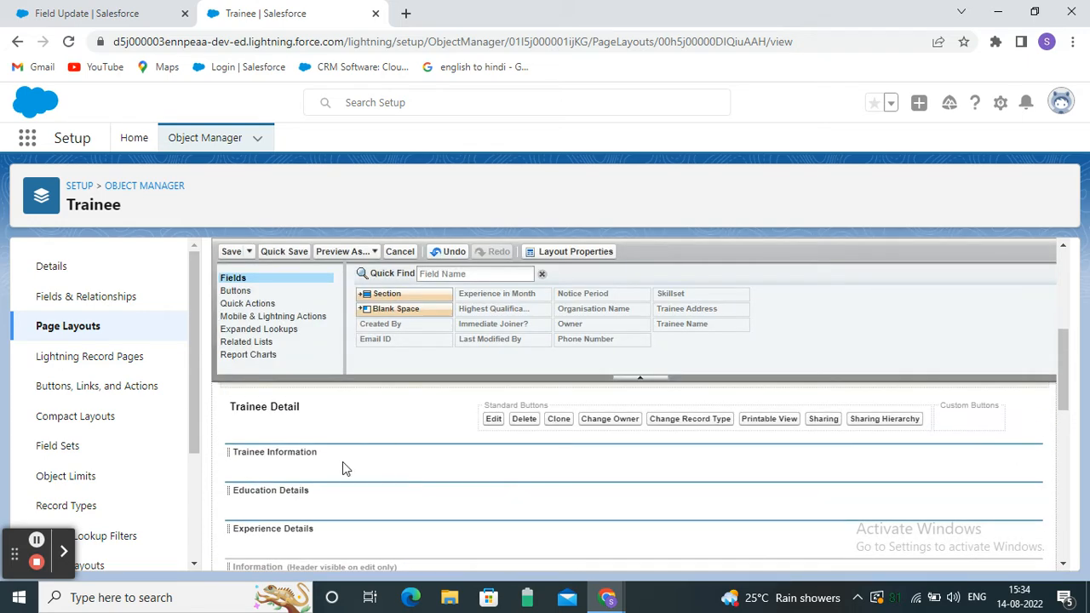
Move Trainee Name and Trainee Address from Information into the Trainee Information section.
scroll(345, 462, "down", 1)
scroll(432, 508, "down", 1)
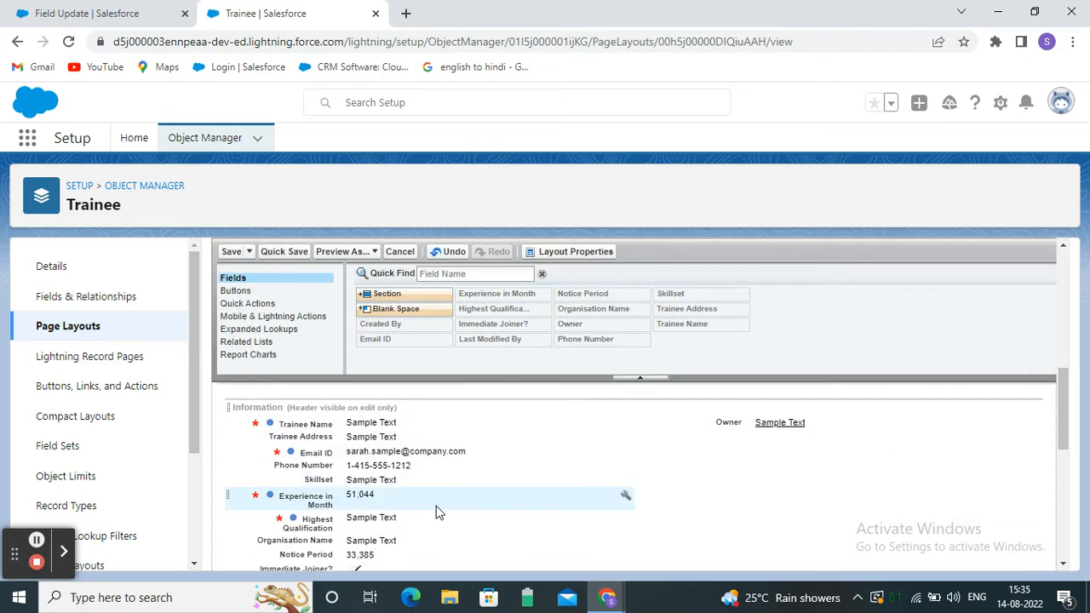
scroll(376, 445, "up", 1)
scroll(313, 496, "down", 1)
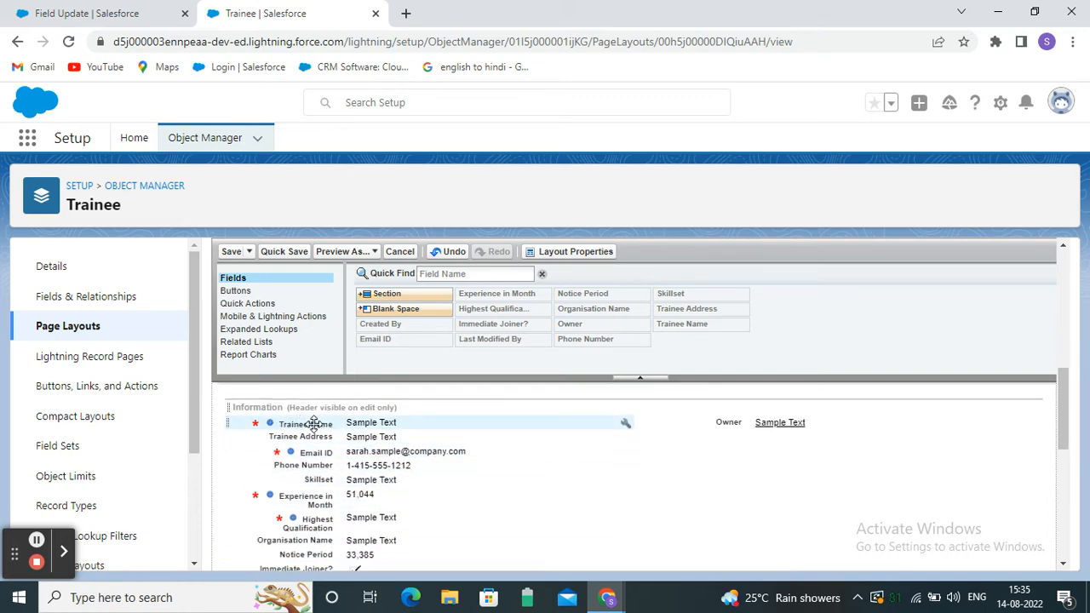
scroll(298, 494, "up", 4)
scroll(298, 486, "down", 2)
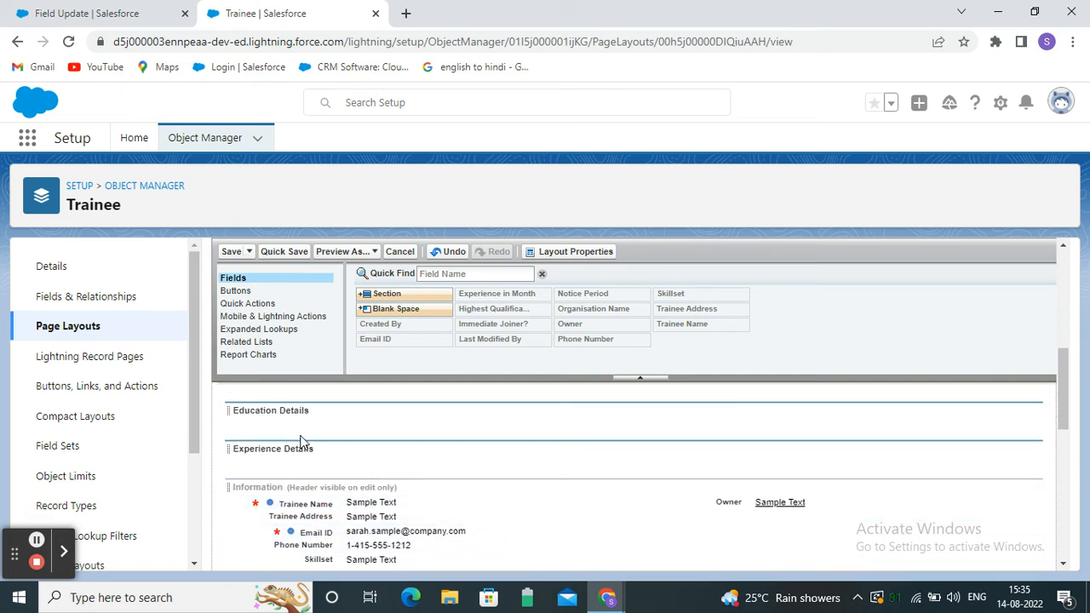
scroll(307, 447, "up", 2)
scroll(311, 477, "down", 2)
scroll(338, 495, "up", 2)
scroll(387, 465, "down", 2)
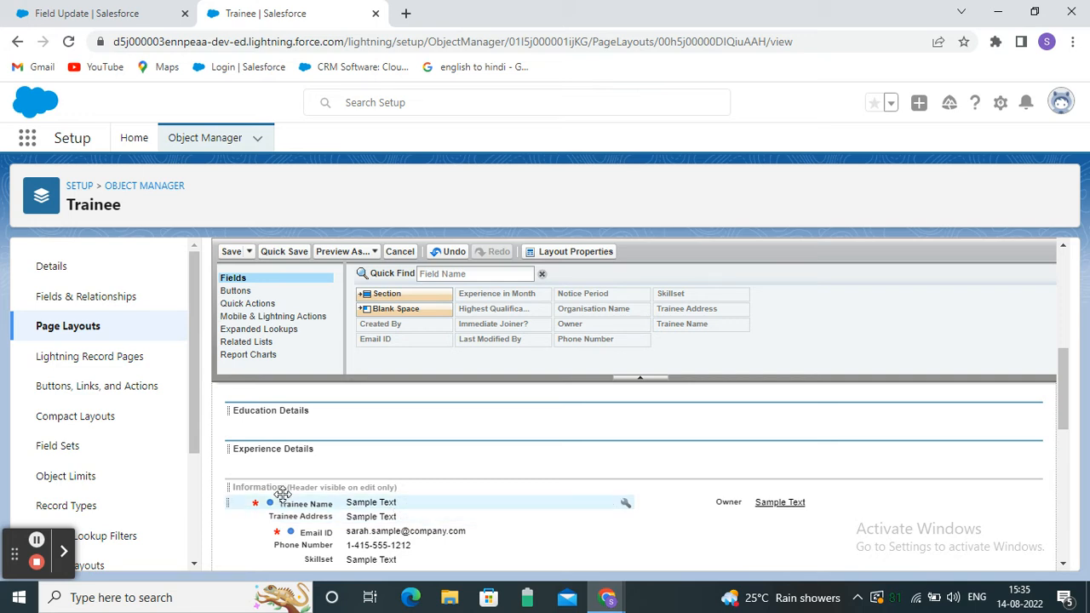
scroll(431, 497, "down", 2)
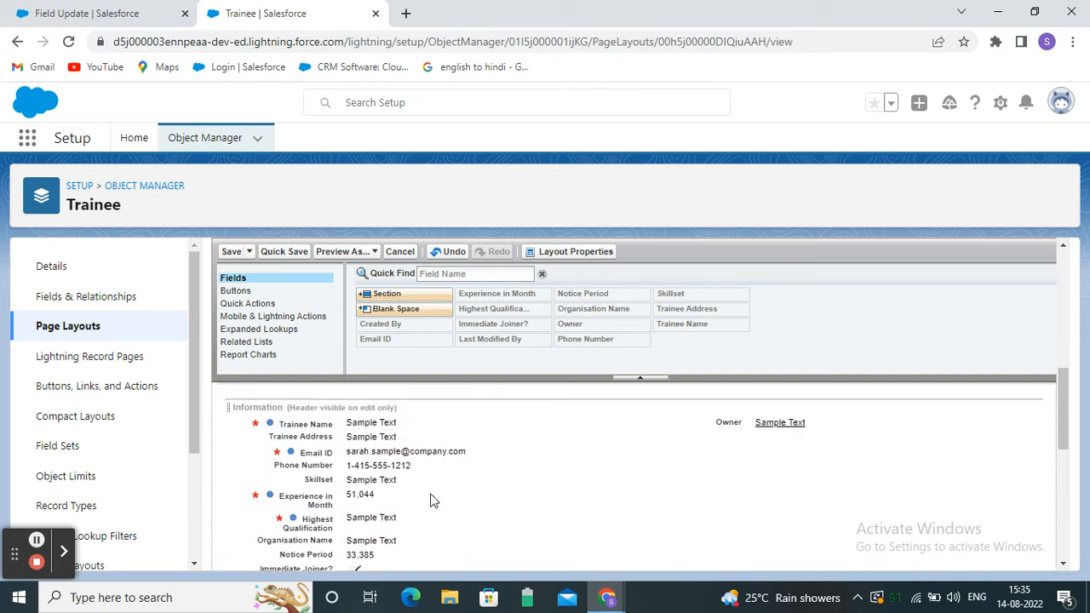
scroll(382, 530, "up", 2)
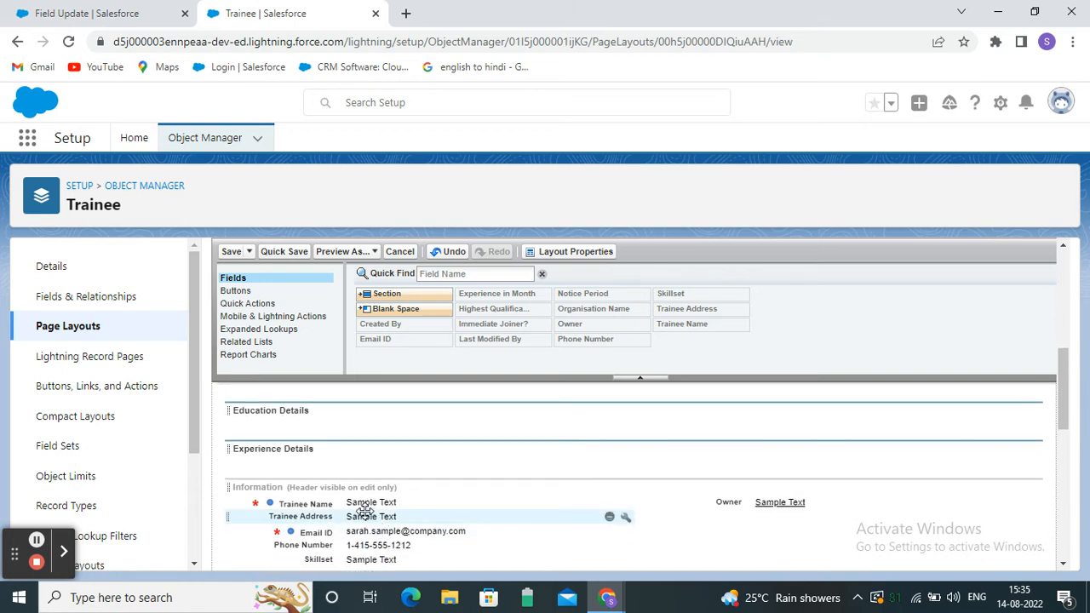
mouse_move(353, 503)
left_mouse_down()
mouse_move(350, 407)
mouse_move(332, 484)
mouse_move(350, 496)
left_mouse_up()
scroll(452, 479, "down", 3)
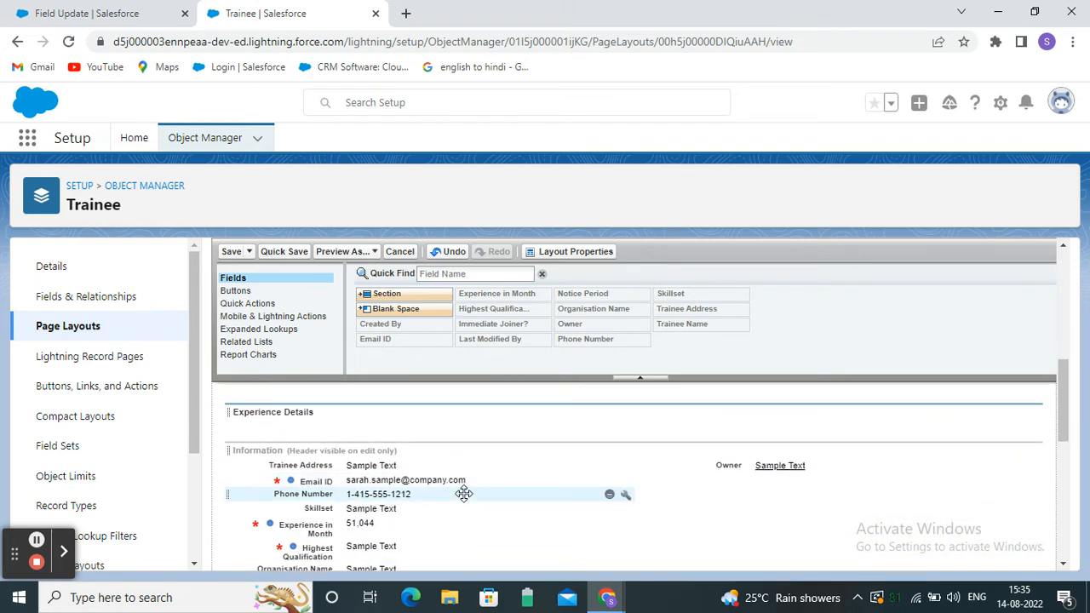
left_click_drag(386, 468, 713, 452)
Move Email ID and Phone Number into Trainee Information beneath the first two fields.
scroll(402, 487, "down", 3)
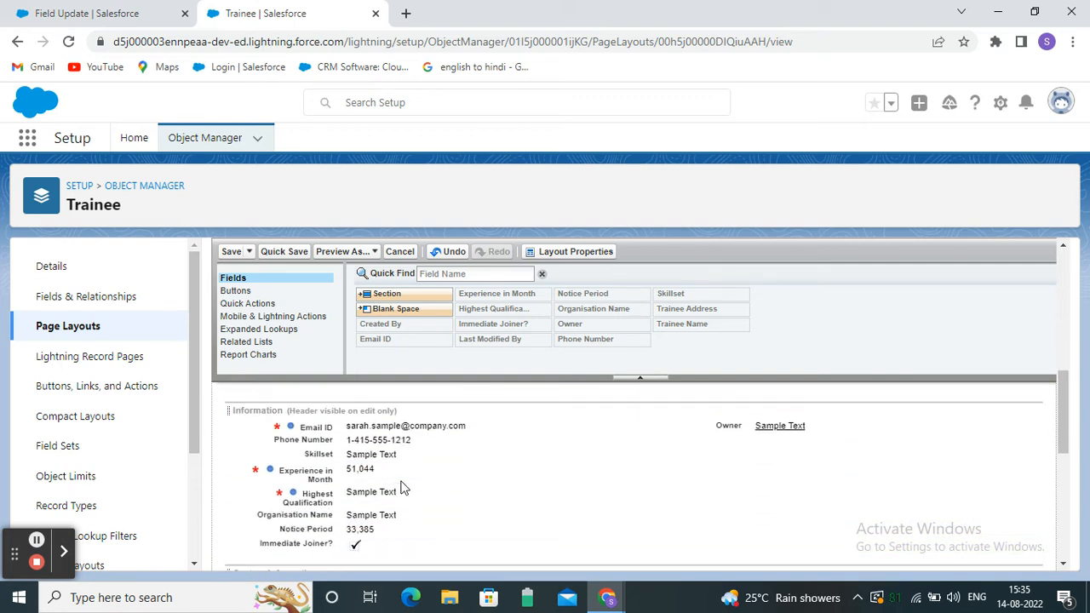
scroll(417, 532, "down", 1)
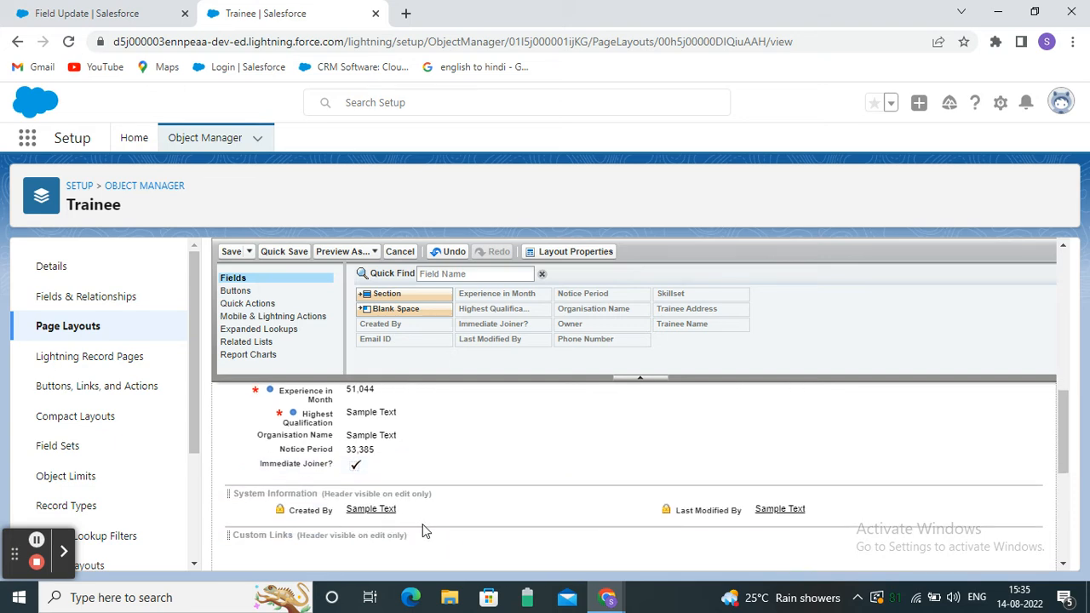
scroll(422, 524, "up", 1)
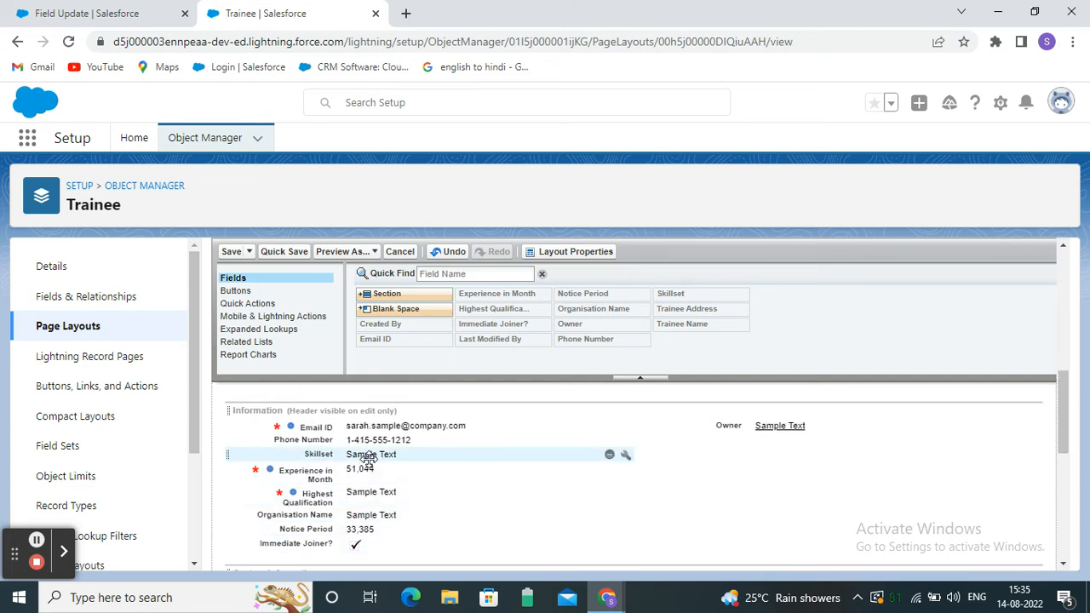
left_click_drag(383, 426, 304, 504)
scroll(408, 473, "down", 10)
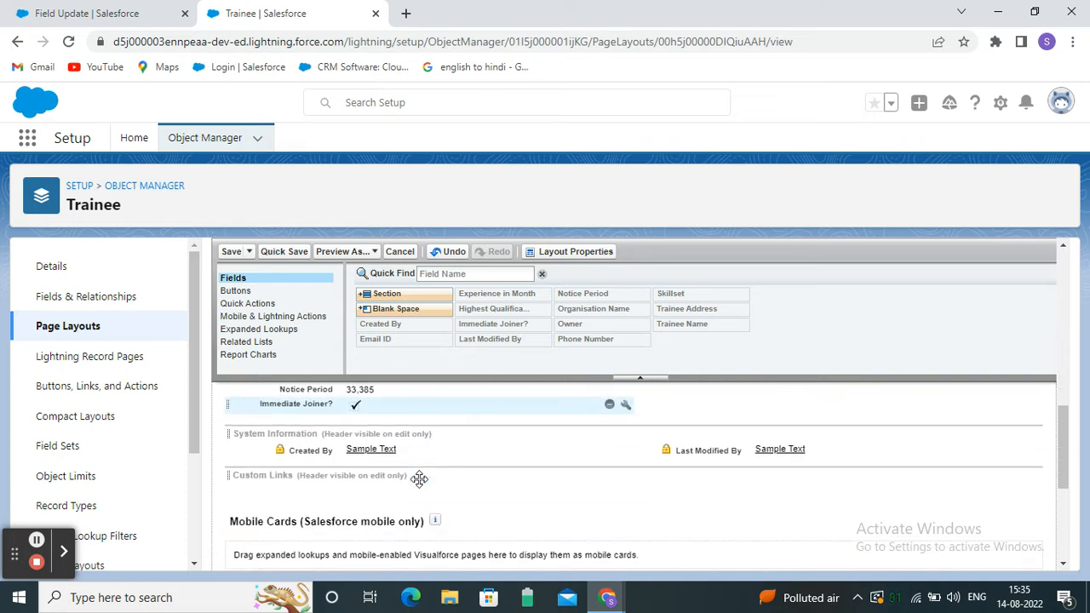
scroll(419, 484, "up", 1)
scroll(358, 487, "up", 1)
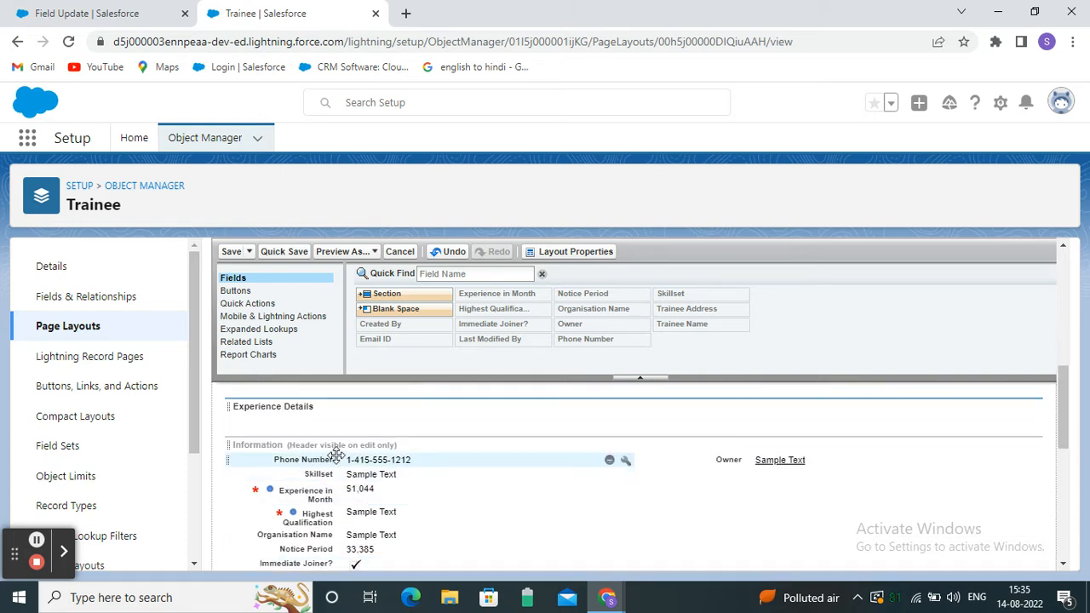
left_click_drag(345, 461, 692, 535)
Drag the Skillset field out of Information into the Education Details section.
scroll(625, 530, "down", 1)
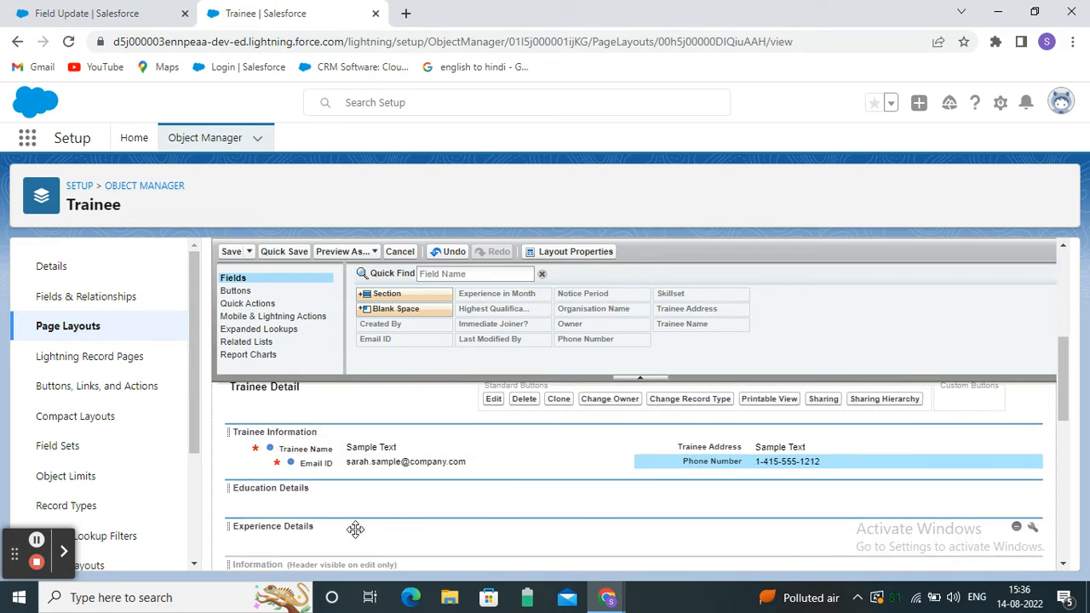
scroll(319, 525, "down", 1)
scroll(360, 509, "down", 1)
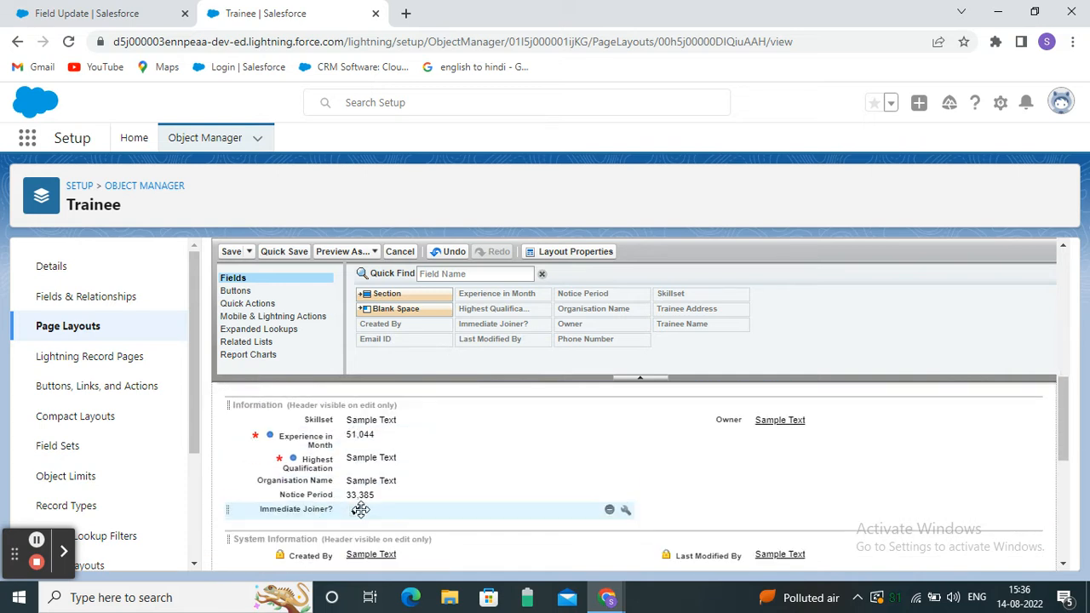
scroll(361, 510, "up", 1)
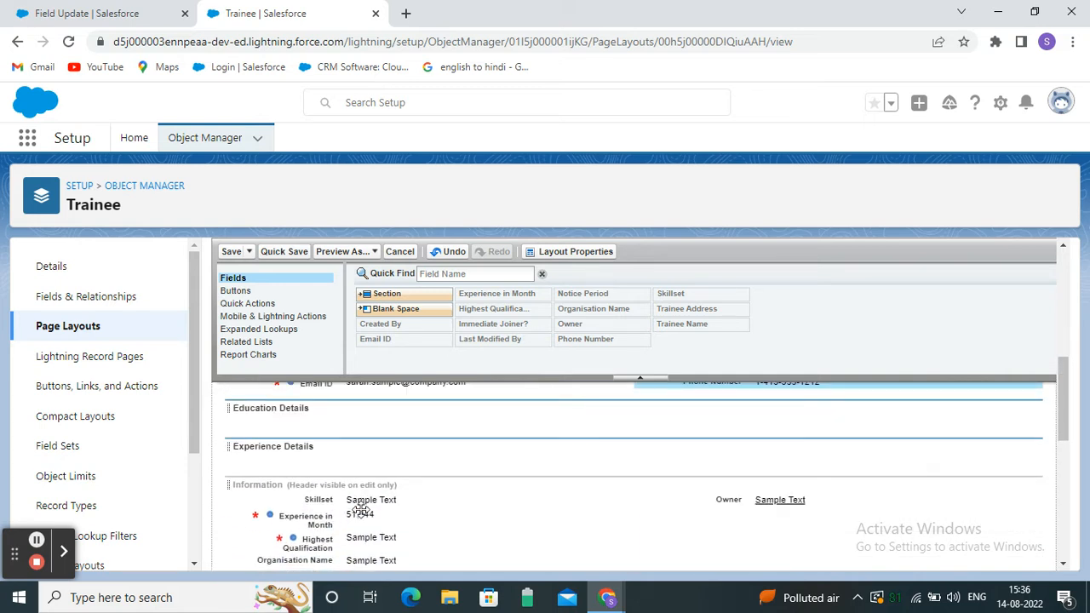
scroll(360, 509, "down", 1)
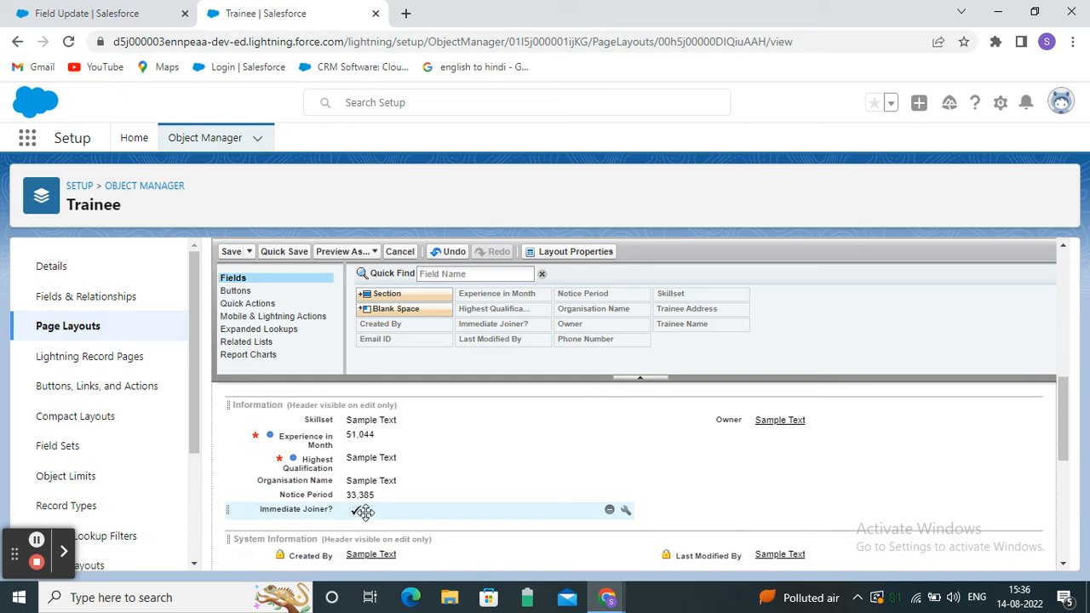
scroll(365, 447, "up", 1)
left_click_drag(380, 499, 347, 541)
scroll(415, 491, "down", 1)
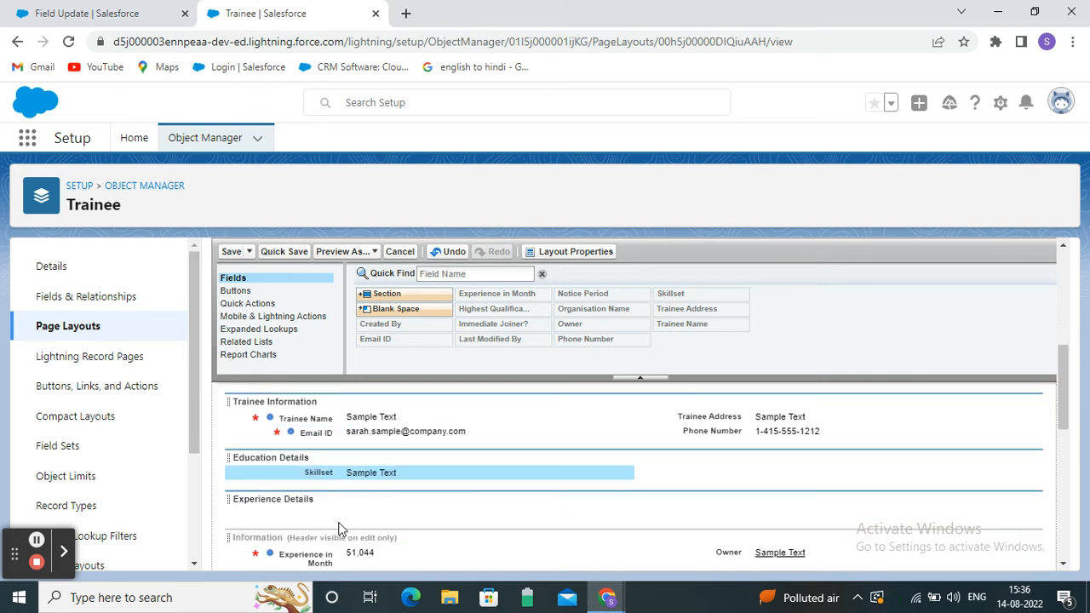
scroll(340, 526, "down", 2)
scroll(358, 515, "up", 1)
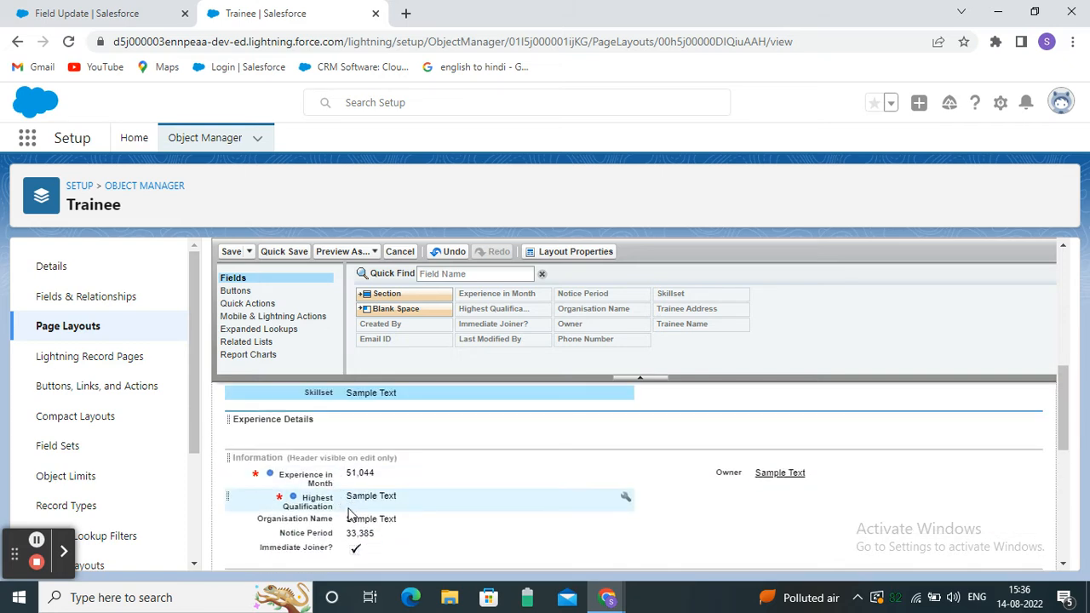
Move Organisation Name, Notice Period and Experience in Month into Experience Details.
left_click_drag(348, 517, 325, 437)
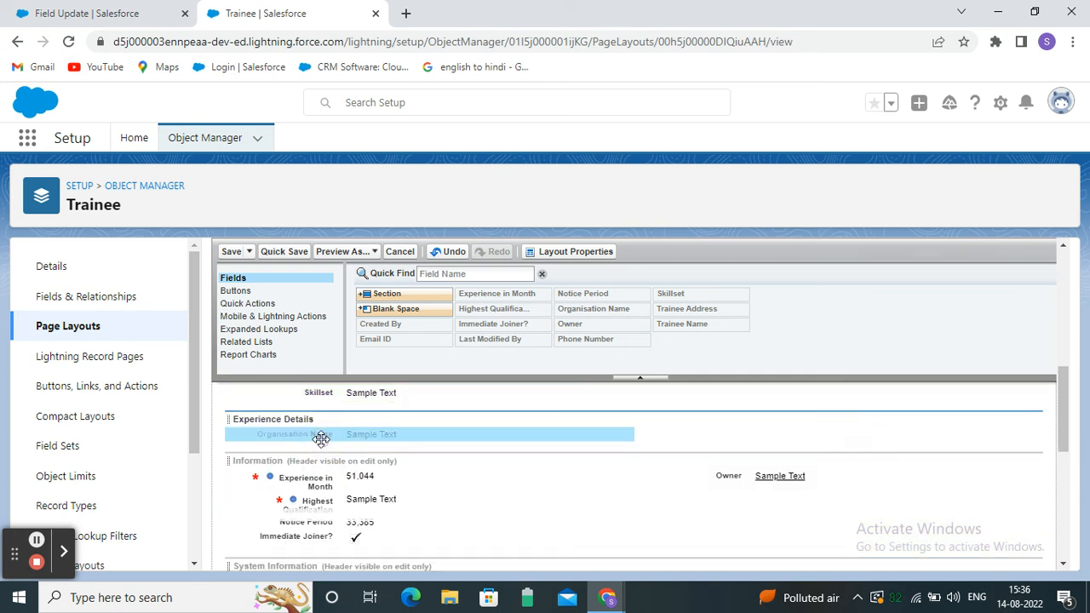
left_click_drag(362, 521, 723, 416)
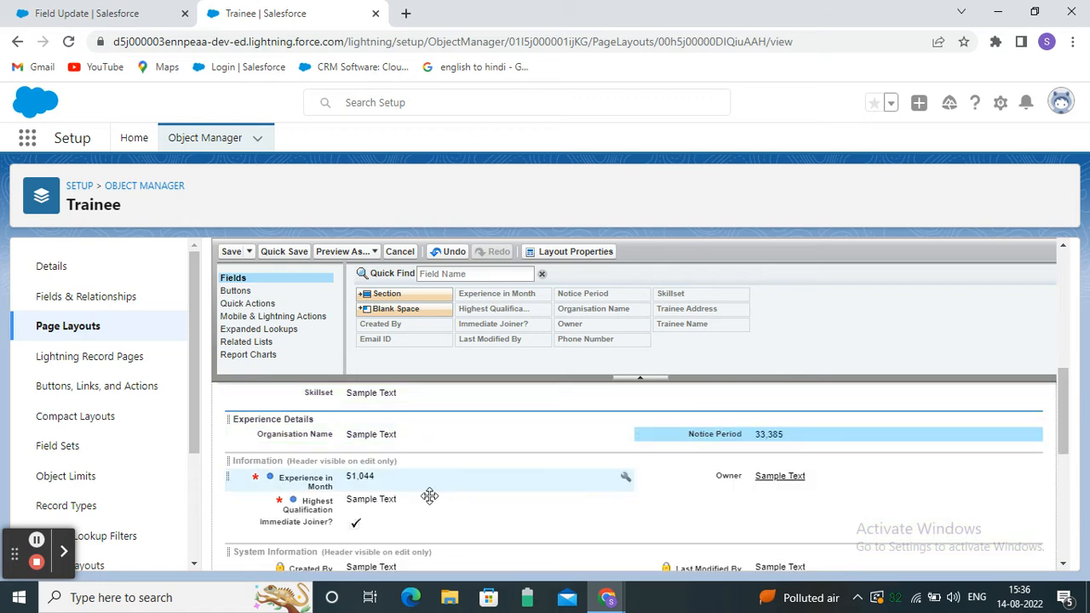
left_click_drag(360, 478, 313, 444)
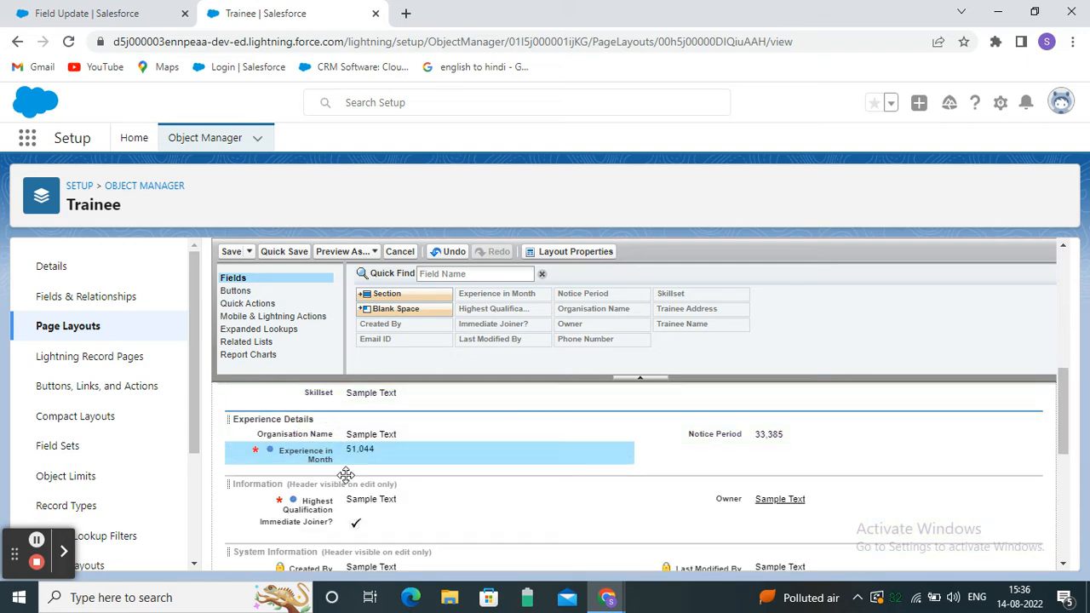
Place Highest Qualification beside Skillset and Immediate Joiner under Notice Period.
left_click_drag(324, 504, 724, 474)
scroll(583, 526, "down", 2)
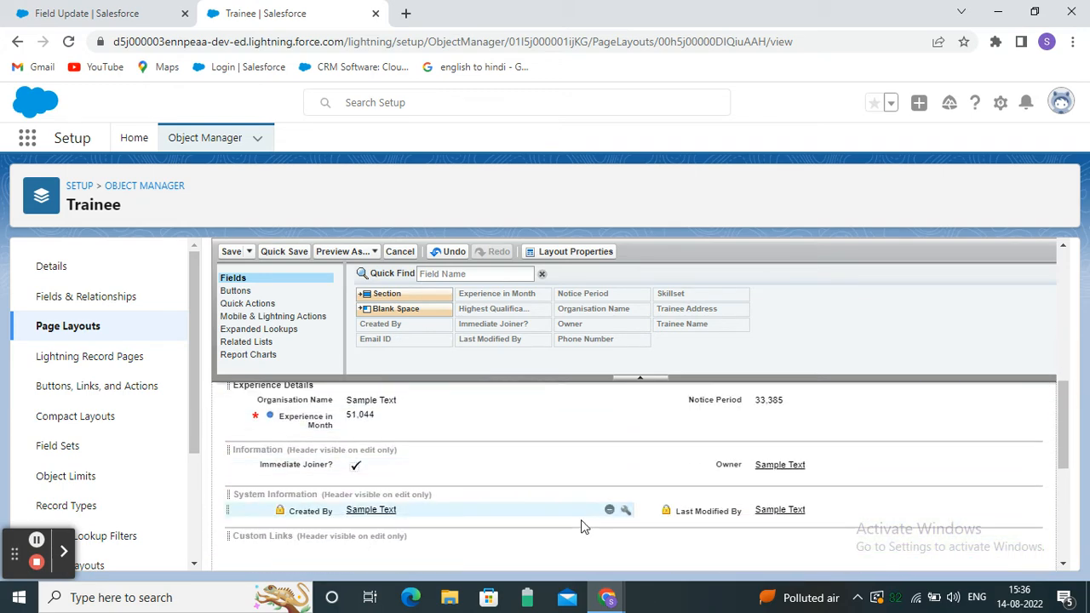
scroll(580, 527, "down", 1)
scroll(417, 517, "up", 2)
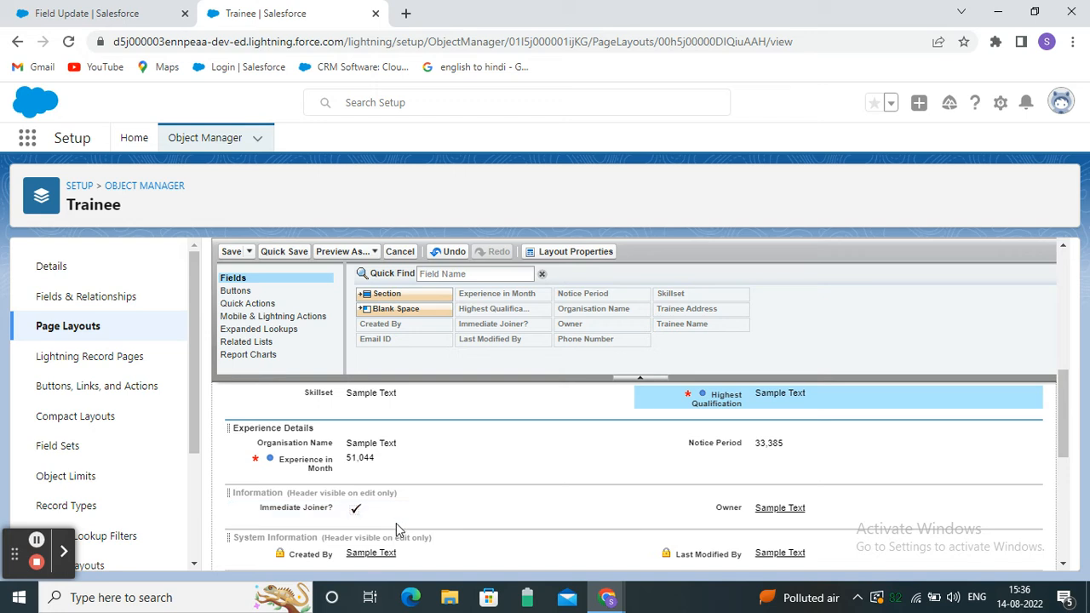
left_click_drag(359, 507, 706, 462)
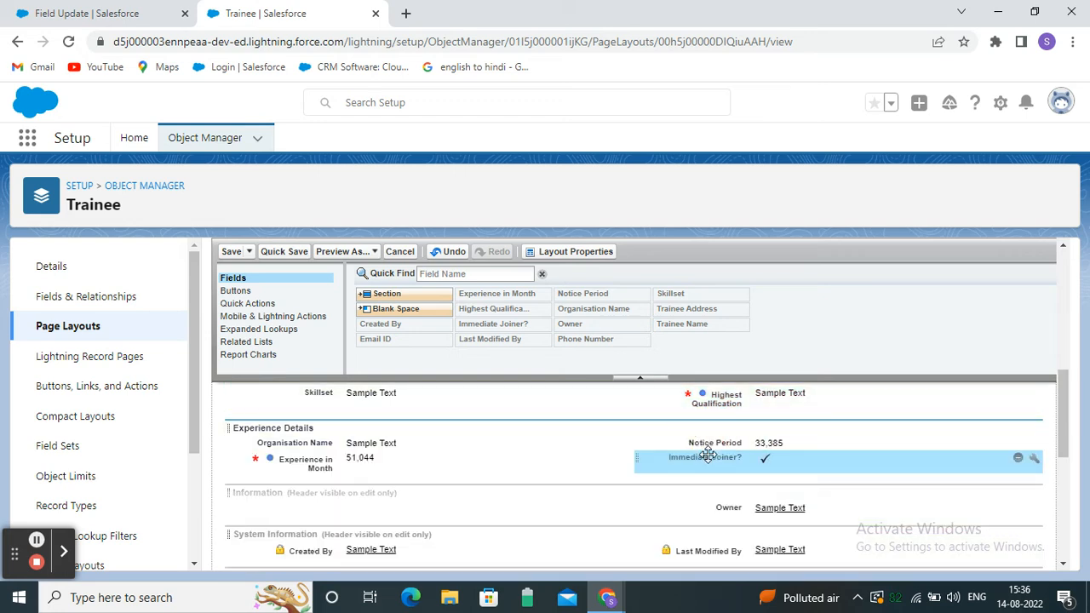
scroll(631, 547, "down", 1)
scroll(643, 543, "up", 1)
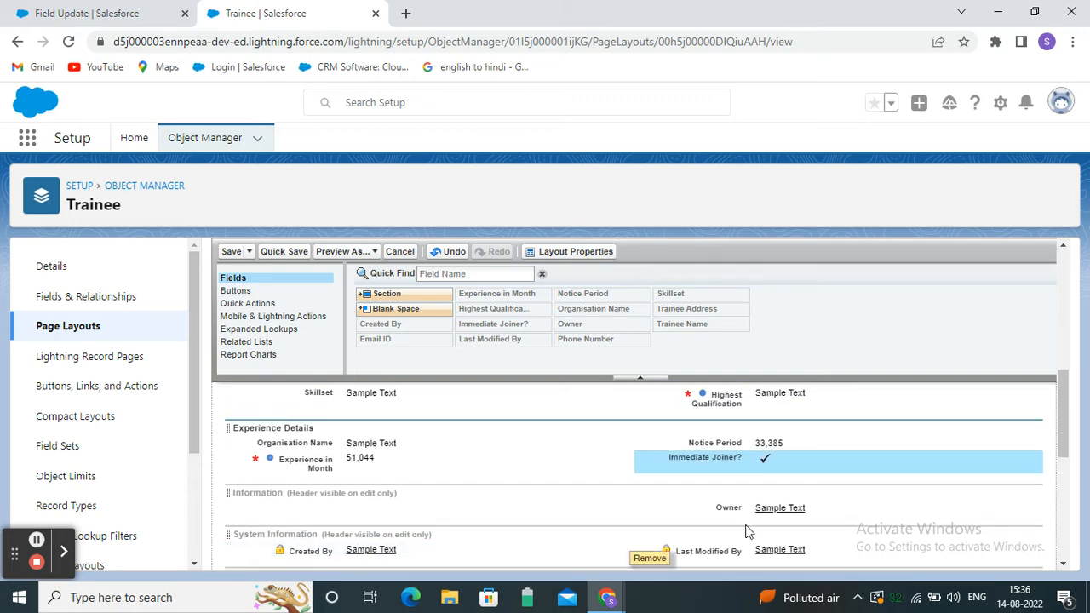
scroll(747, 530, "up", 1)
scroll(739, 517, "down", 2)
scroll(426, 533, "up", 1)
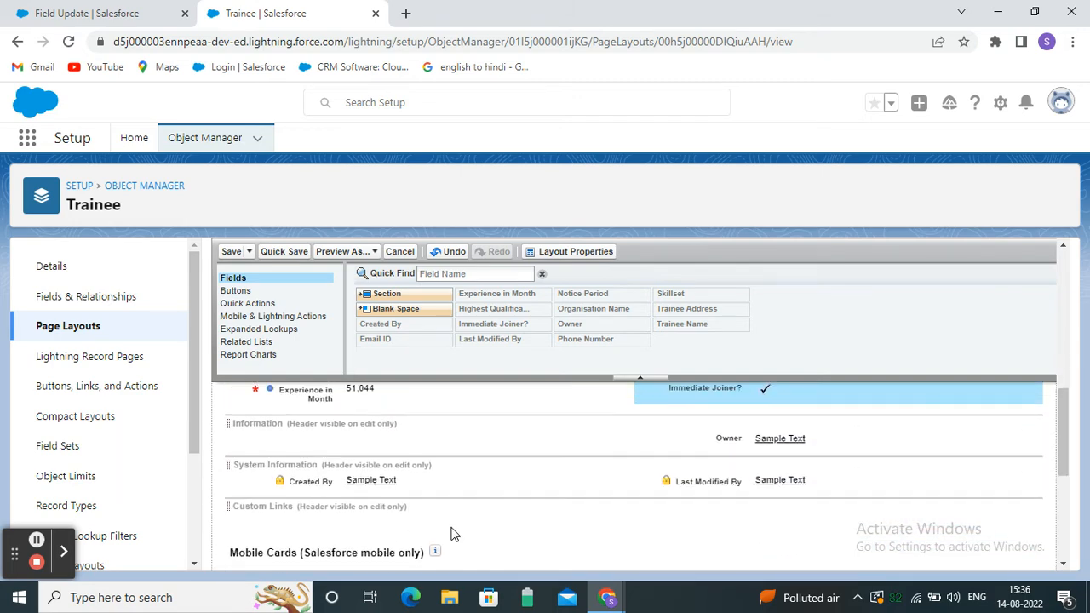
Relocate Owner, Created By and Last Modified By into Trainee Information beside the contact fields.
left_click_drag(746, 507, 317, 432)
scroll(620, 505, "down", 2)
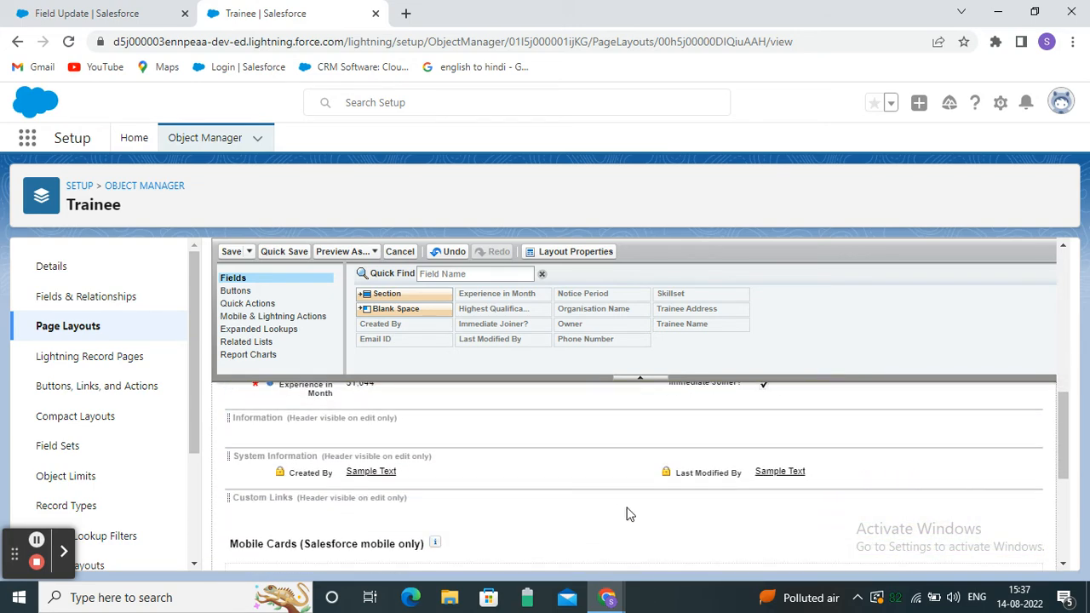
left_click_drag(352, 474, 355, 449)
scroll(633, 515, "down", 2)
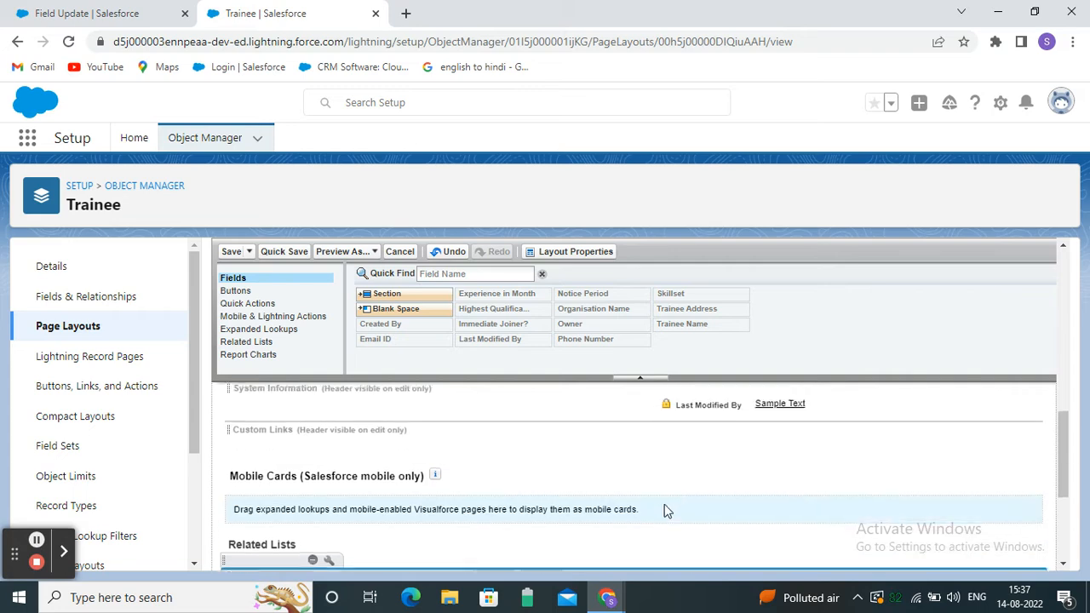
left_click(698, 491)
left_click_drag(701, 426, 696, 455)
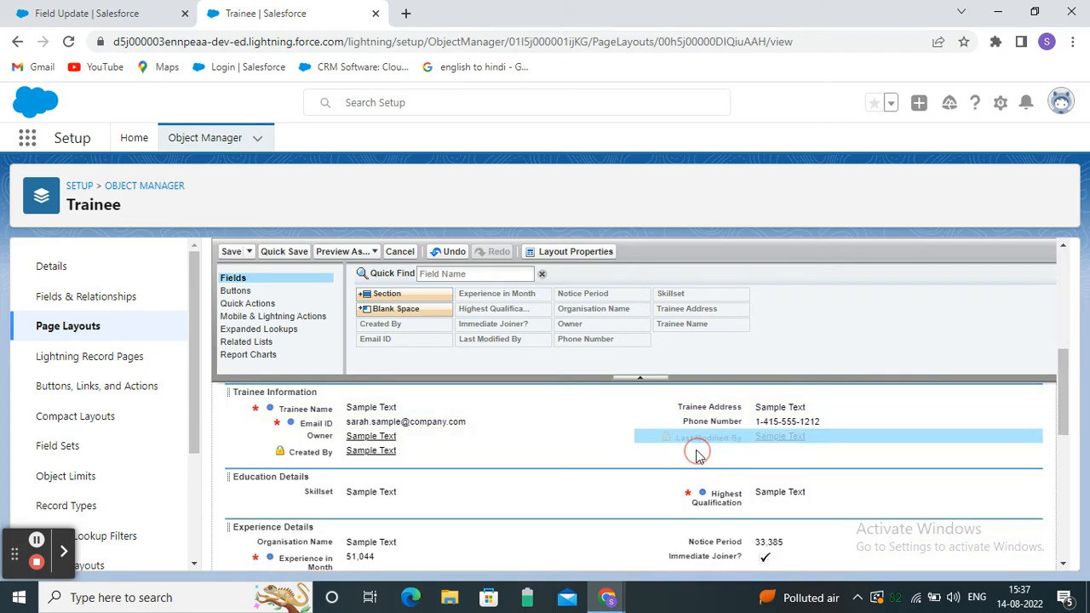
left_click_drag(361, 439, 689, 456)
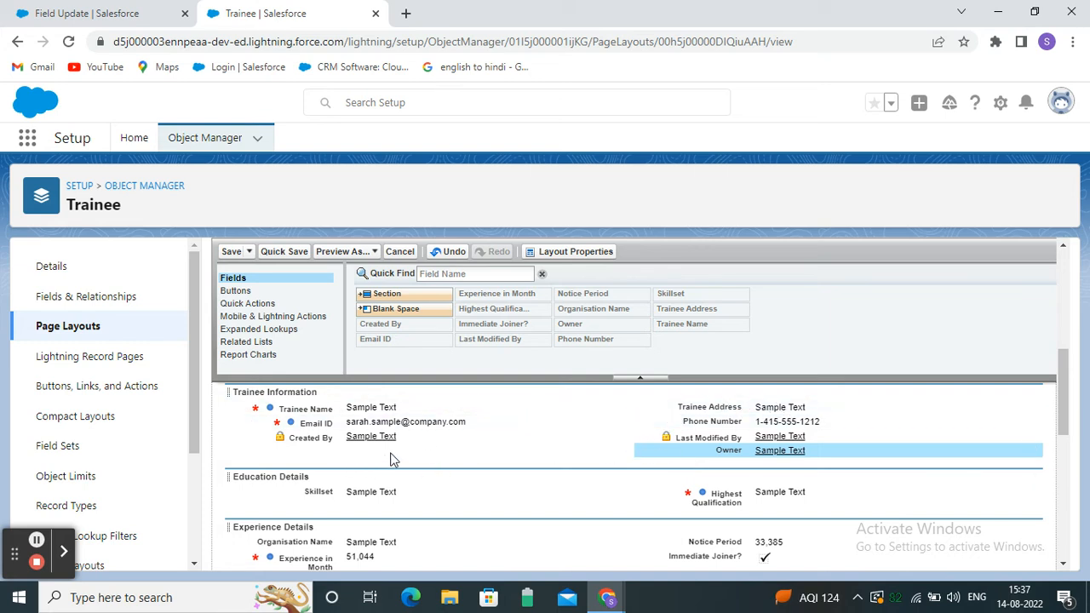
scroll(375, 475, "down", 1)
scroll(376, 472, "up", 1)
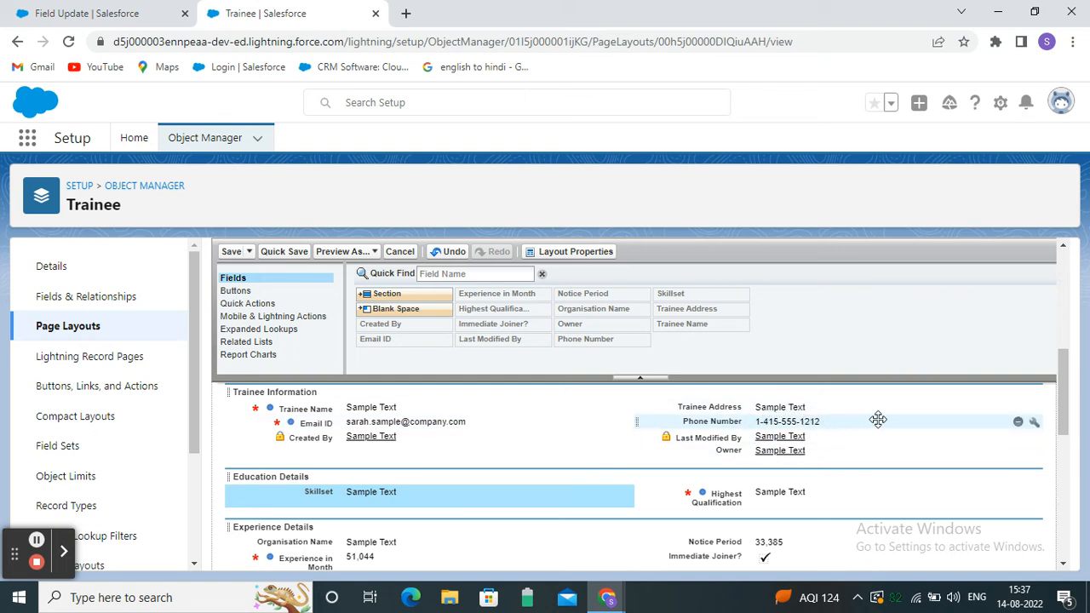
Mark Phone Number as Required in its field properties on the Trainee Layout.
left_click(1034, 423)
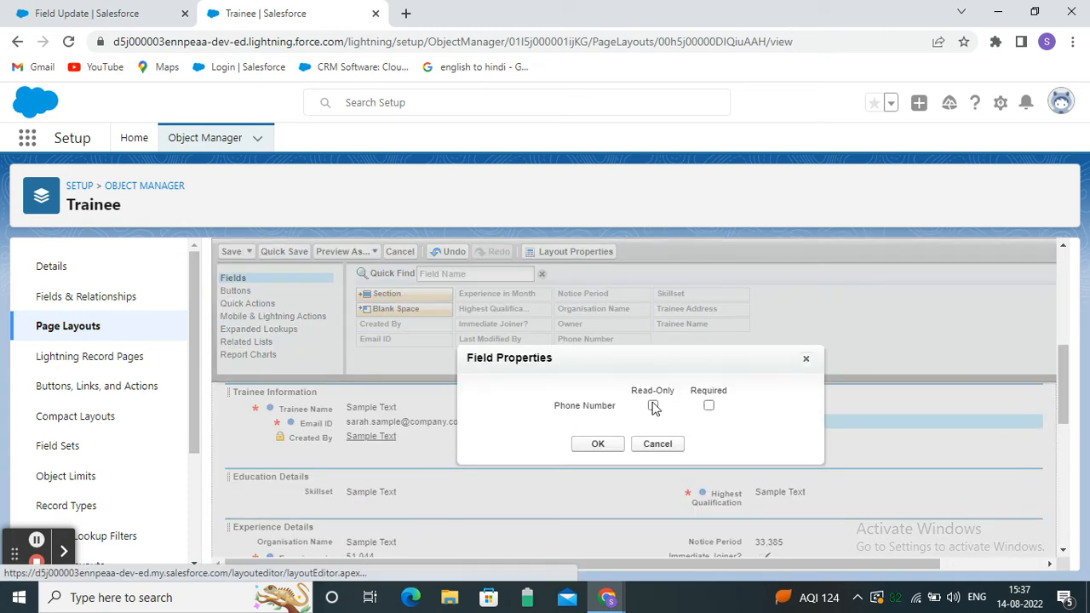
left_click(710, 407)
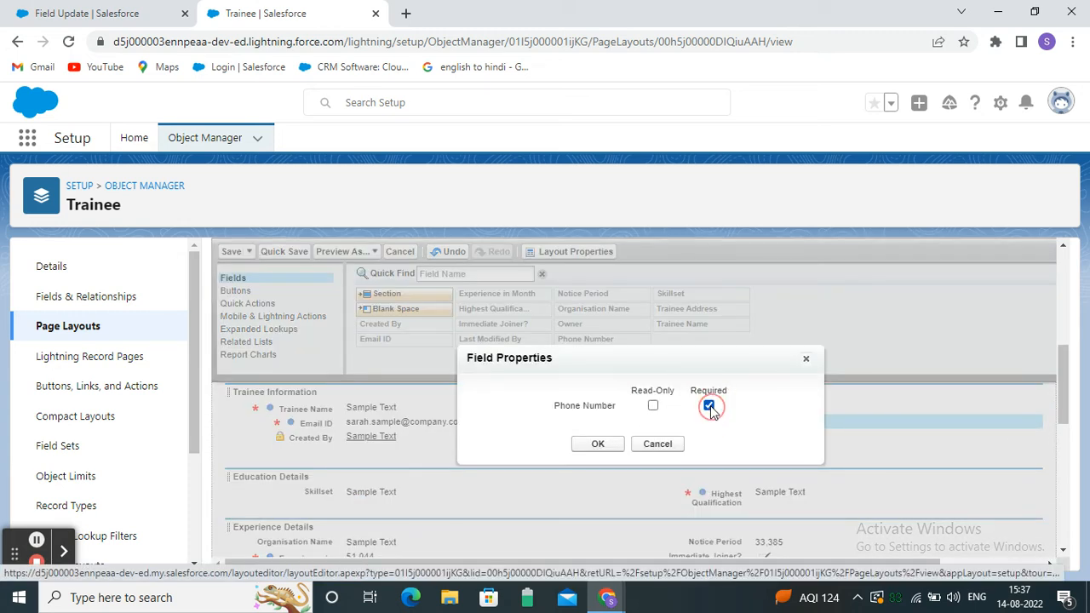
left_click(599, 445)
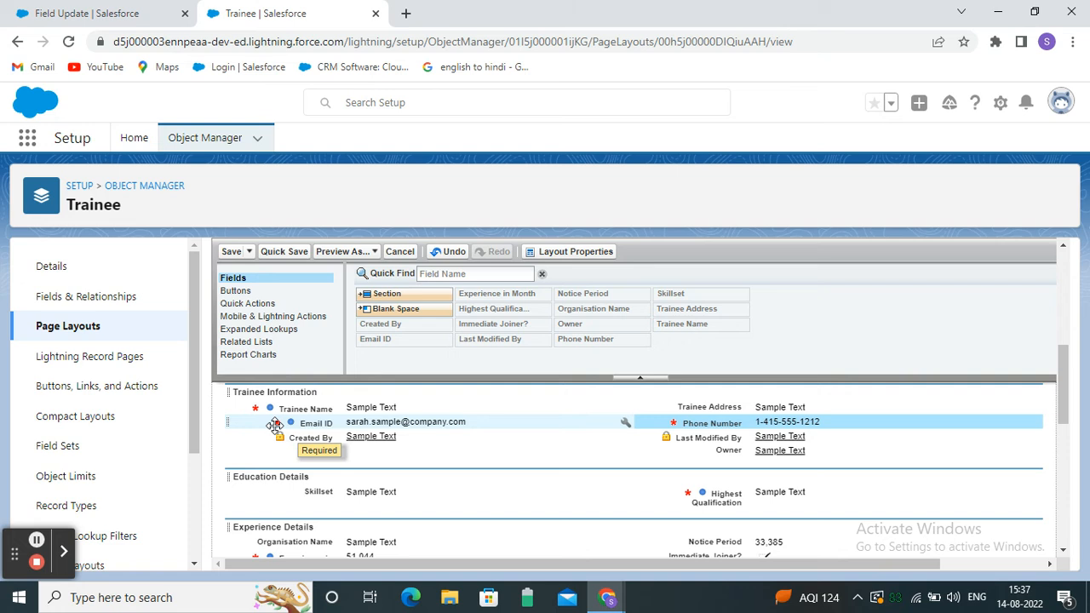
Save the Trainee Layout and return to the Field Update record's browser tab.
scroll(503, 479, "down", 5)
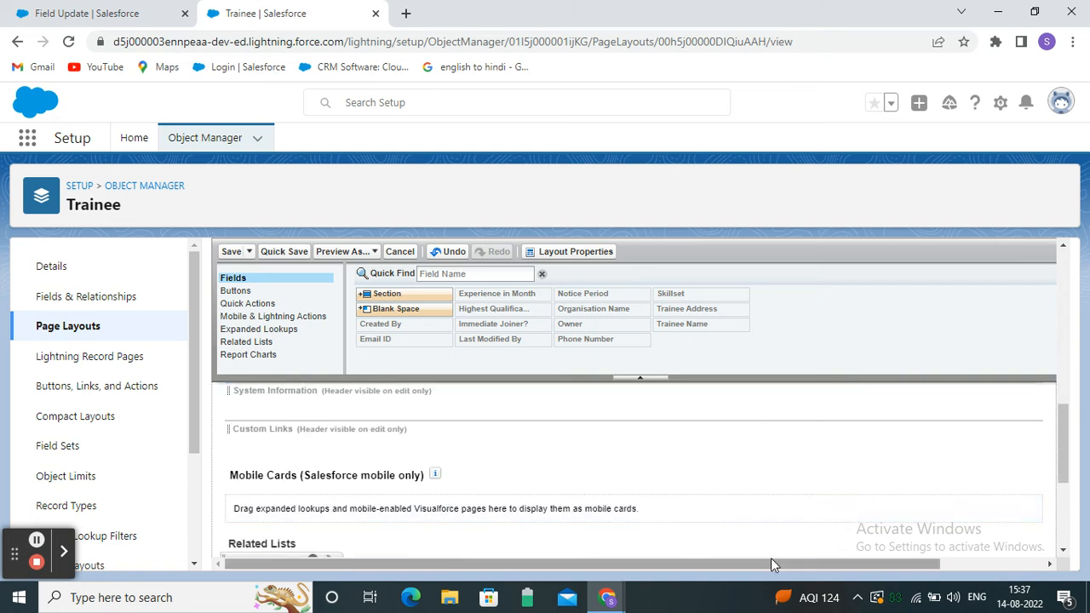
scroll(771, 545, "up", 5)
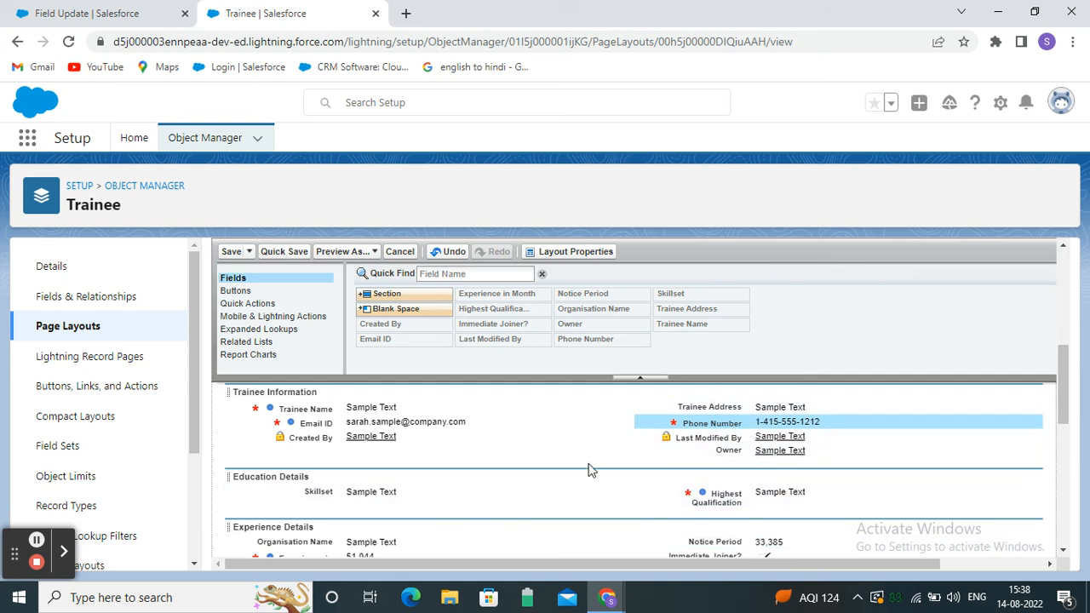
left_click(232, 253)
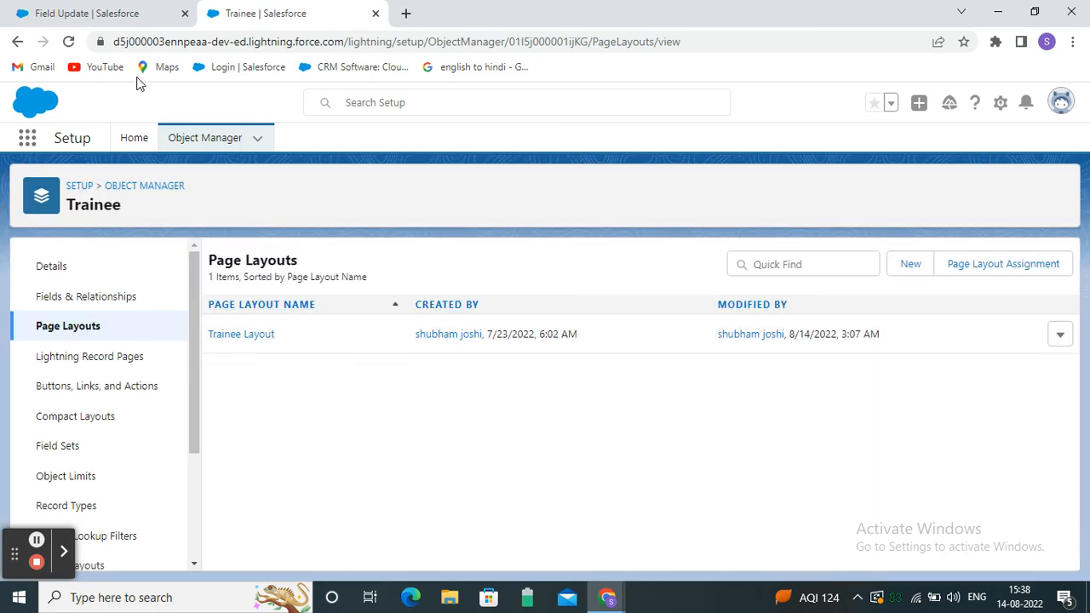
left_click(124, 15)
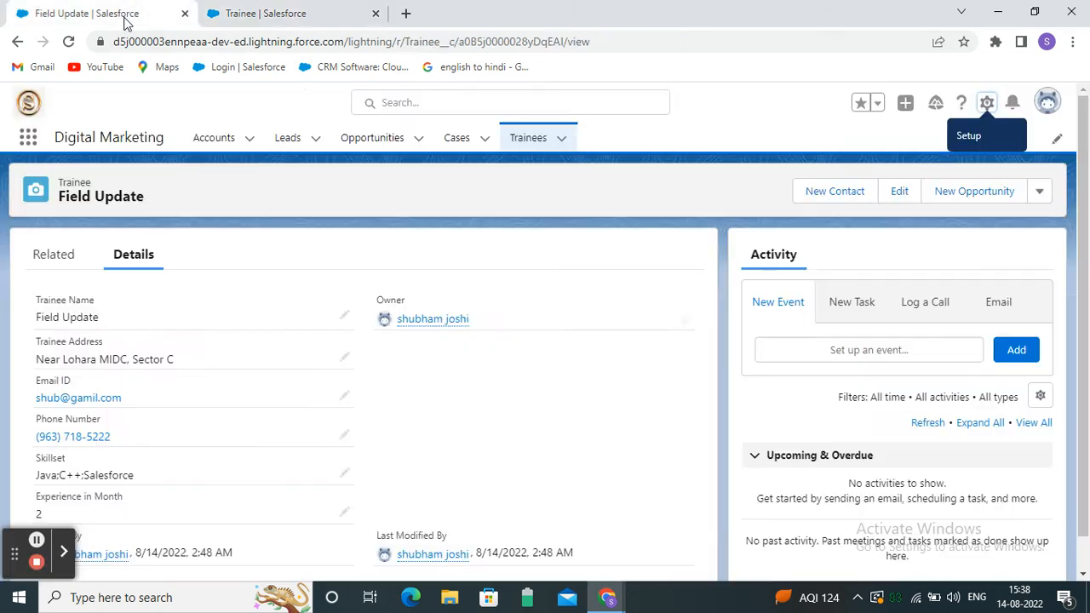
Open the Field Update trainee record, then go back to the Recently Viewed Trainees list.
left_click(537, 138)
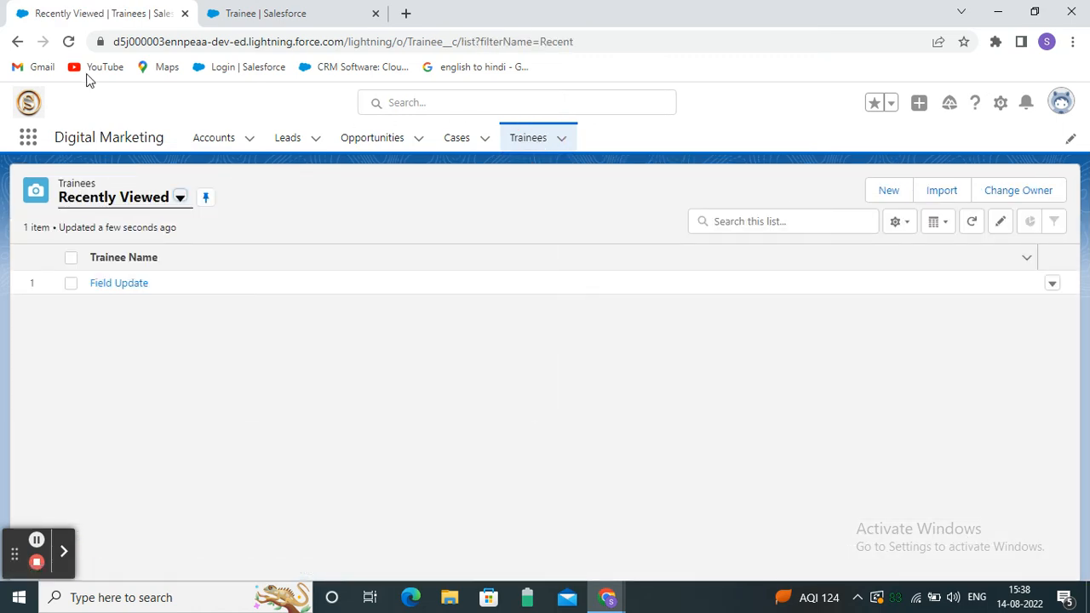
left_click(145, 284)
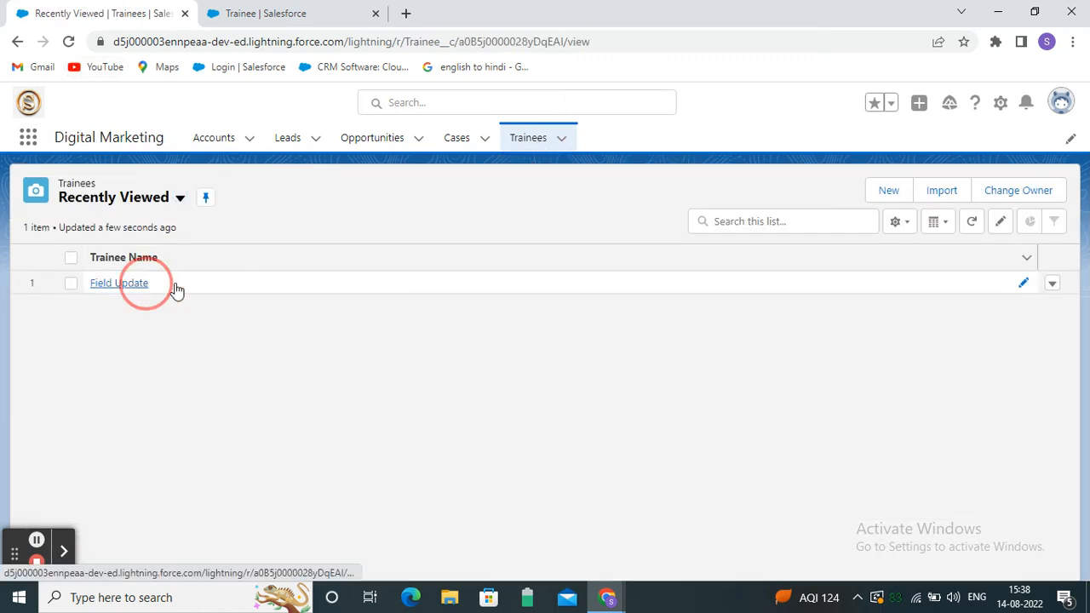
left_click(14, 39)
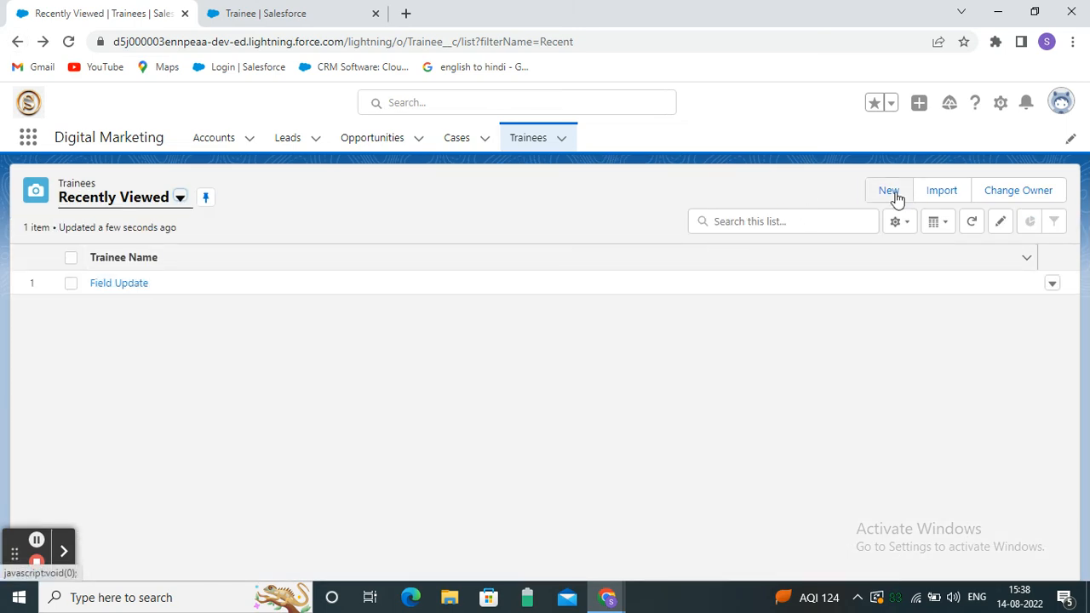
Start a New Trainee record, look over the form, and close it without saving.
left_click(889, 190)
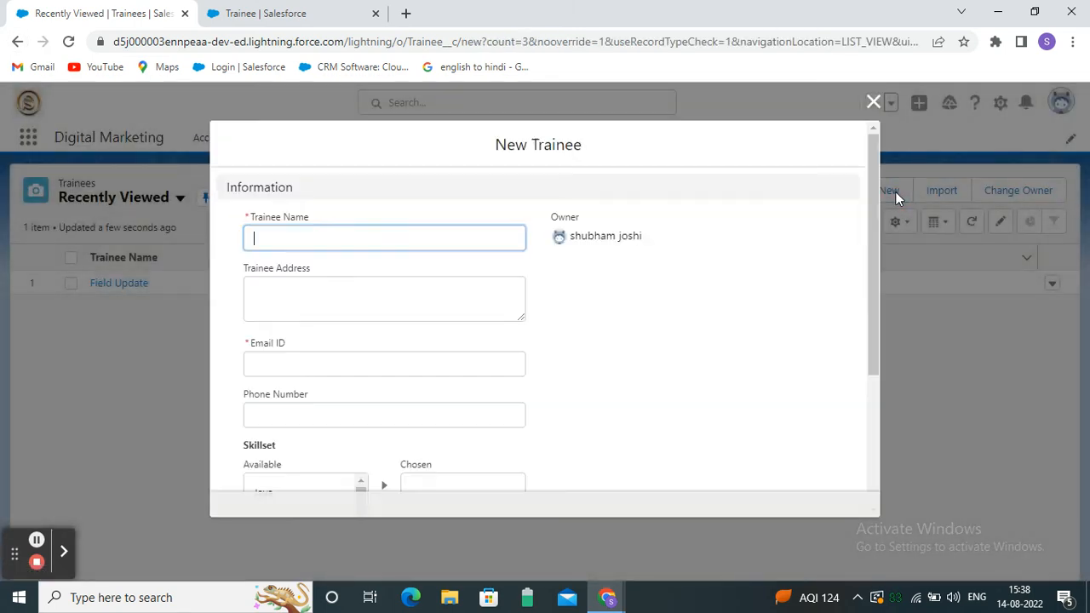
scroll(403, 294, "down", 3)
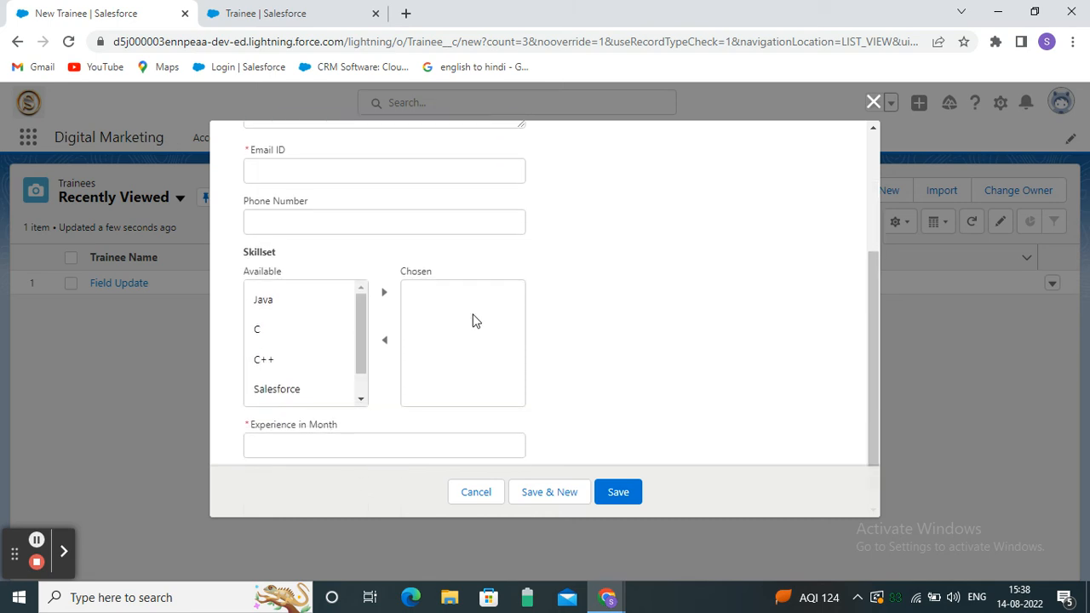
scroll(477, 328, "up", 3)
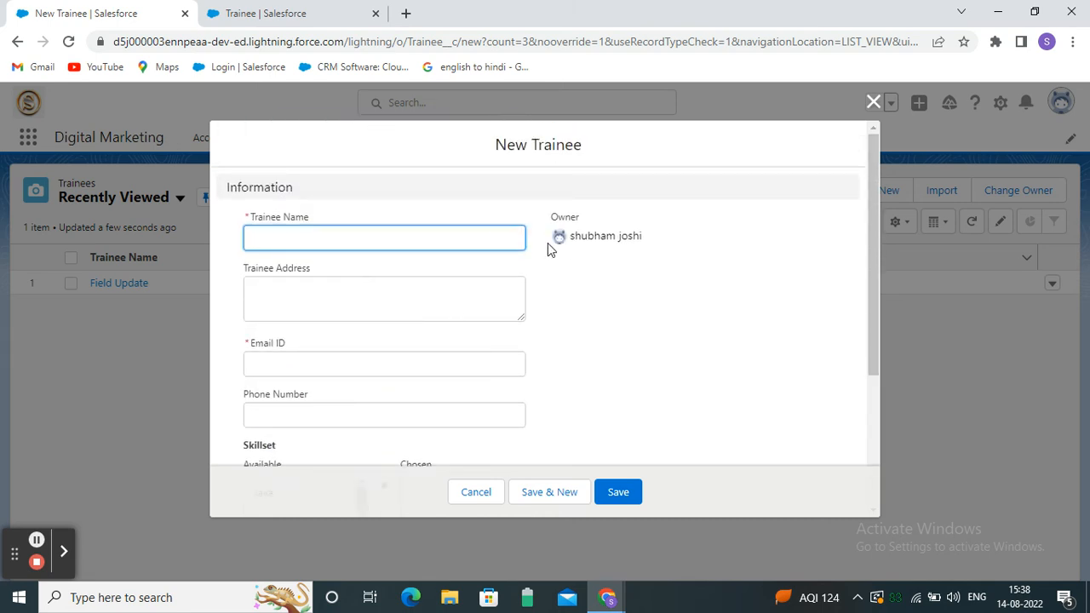
scroll(391, 275, "down", 5)
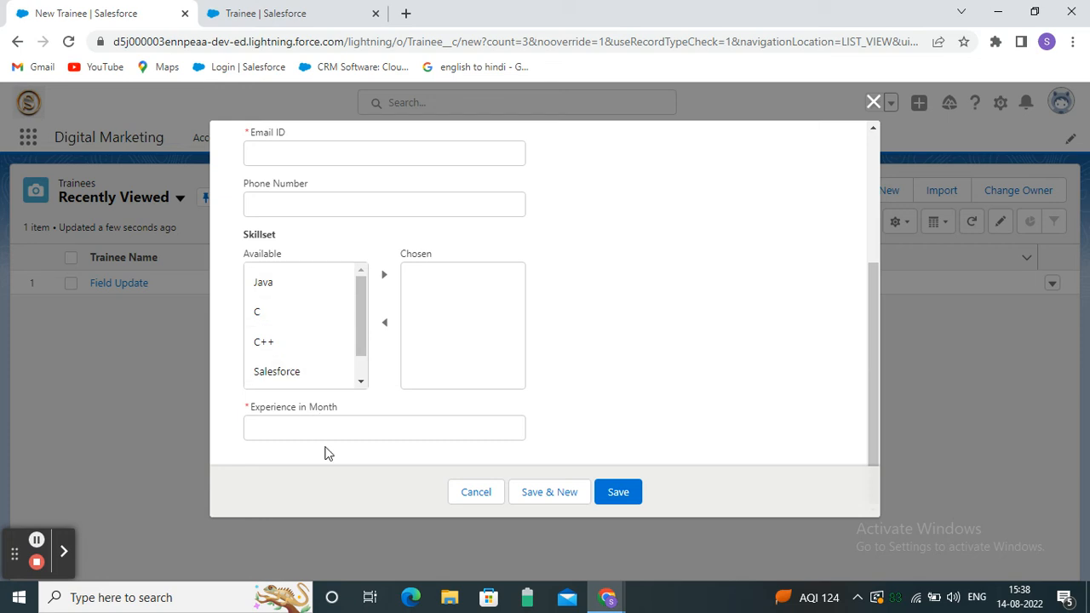
scroll(408, 383, "up", 3)
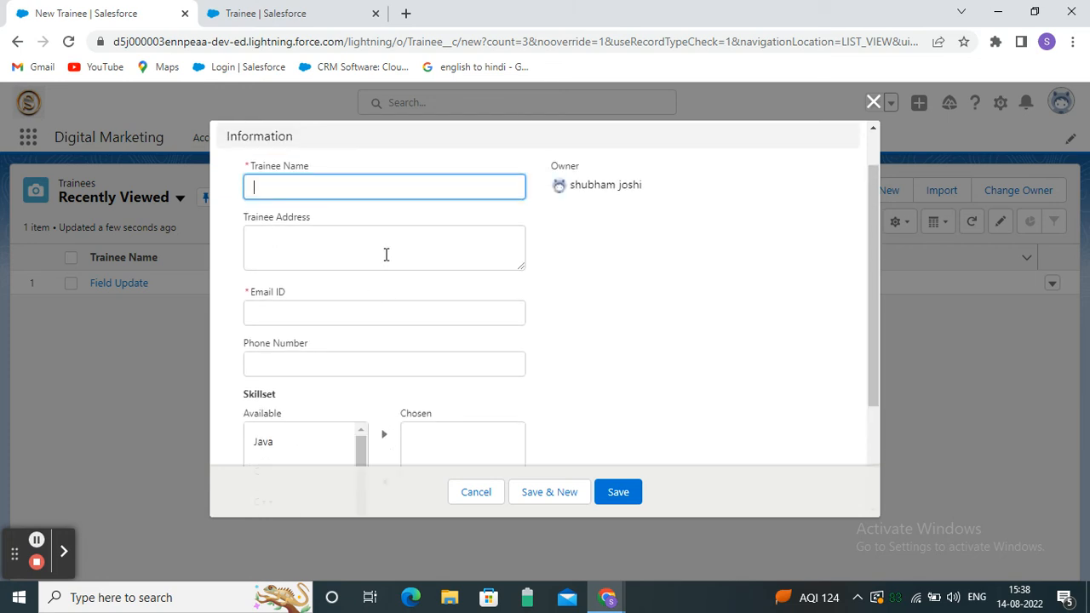
scroll(371, 251, "up", 1)
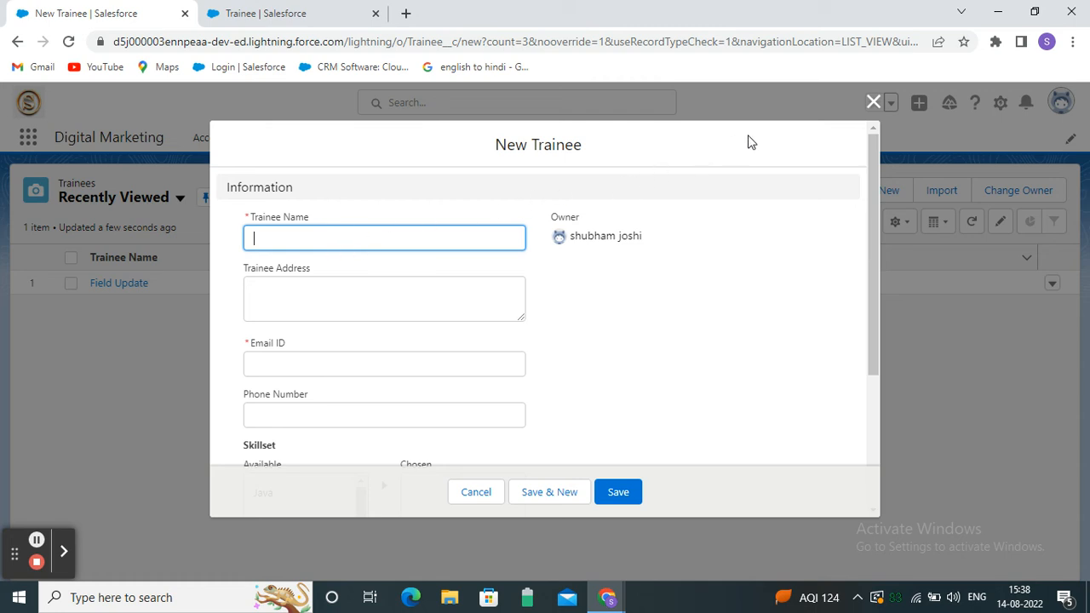
left_click(872, 105)
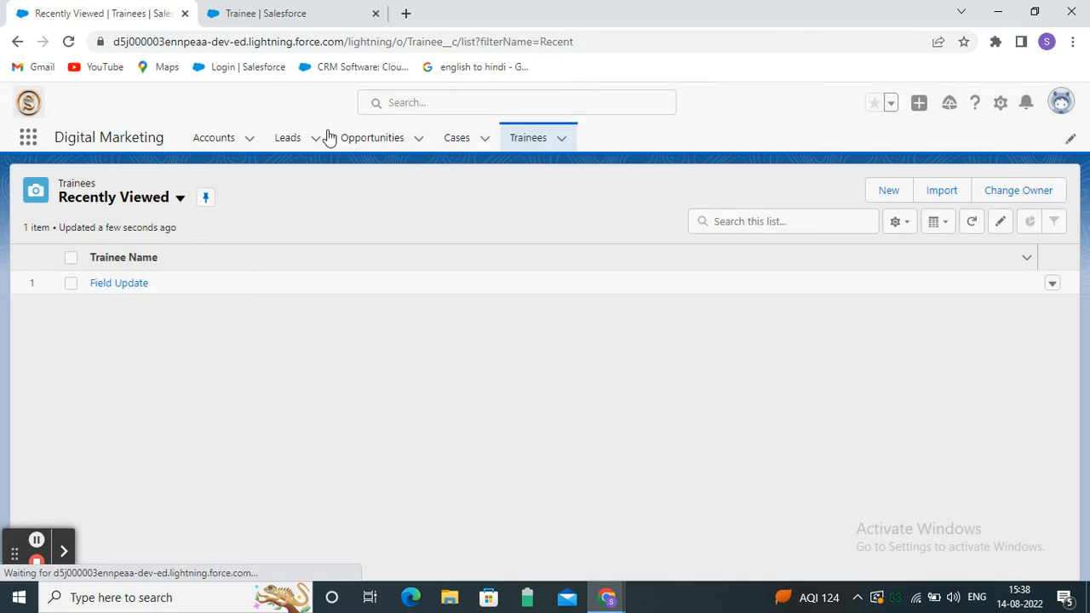
Reload the Trainees list and start a fresh New Trainee record.
left_click(70, 42)
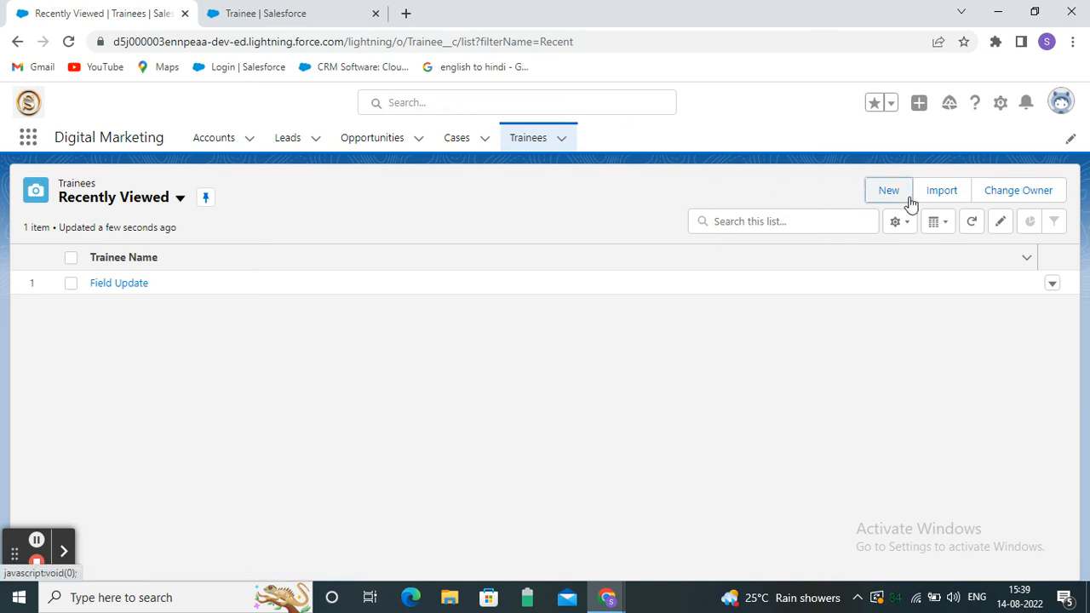
left_click(876, 192)
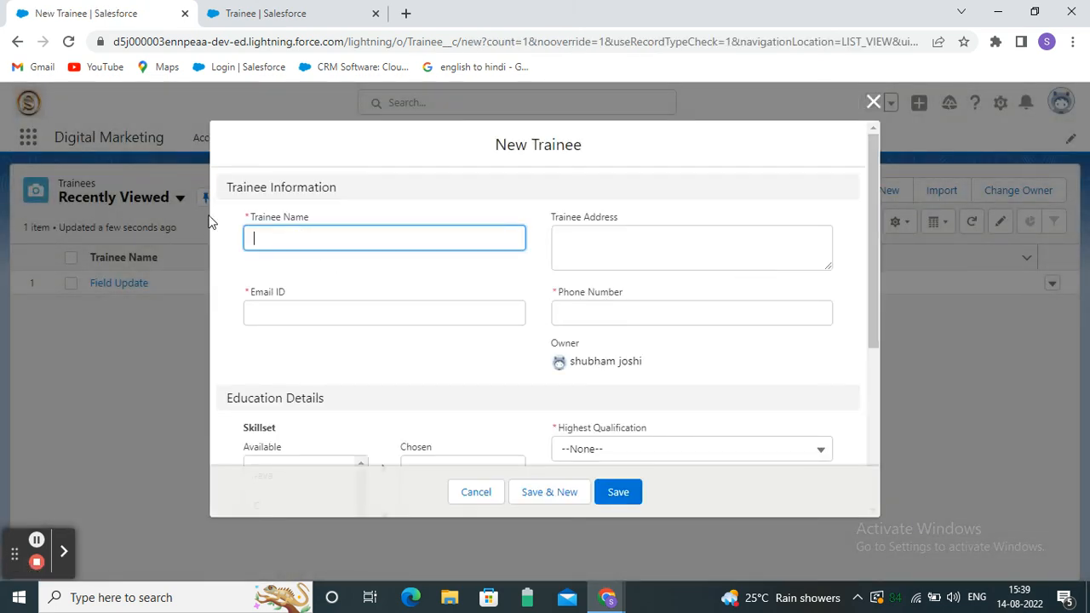
scroll(361, 341, "down", 4)
scroll(356, 360, "up", 4)
scroll(335, 323, "down", 2)
Inspect the Education Details and Experience Details sections, trying Organisation Name, Notice Period and Experience in Month.
left_click_drag(228, 244, 348, 253)
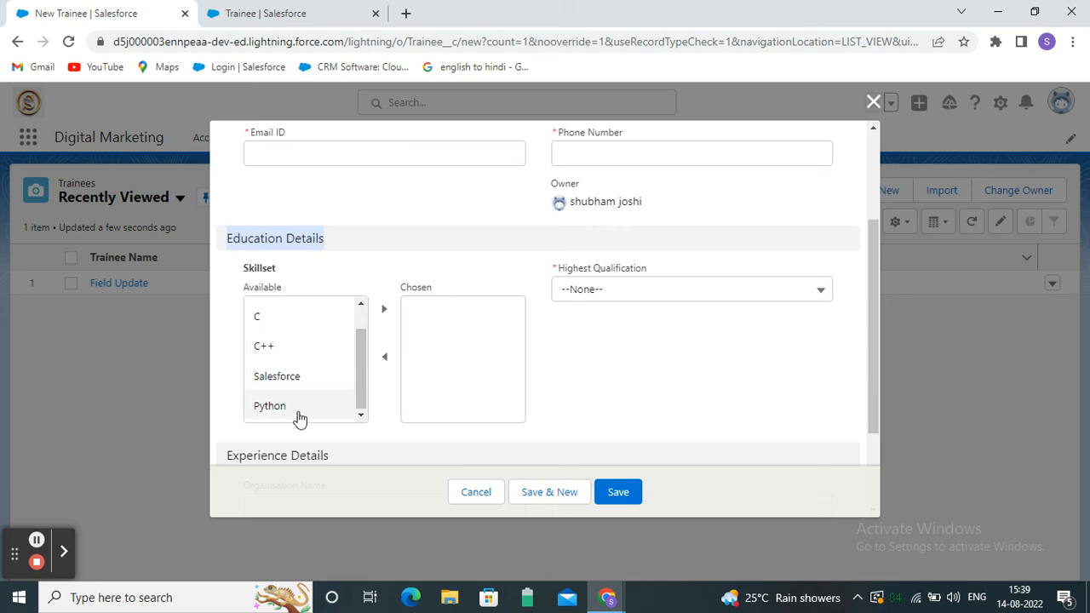
scroll(452, 428, "down", 1)
scroll(452, 420, "up", 2)
scroll(452, 421, "down", 2)
left_click_drag(223, 327, 340, 332)
left_click(287, 375)
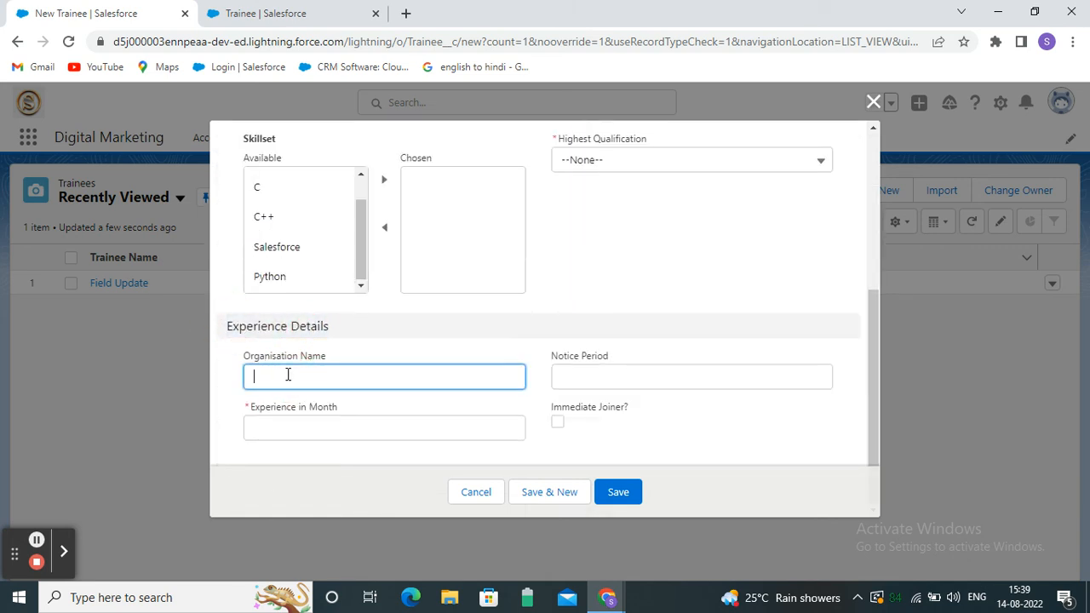
left_click(584, 371)
left_click(364, 428)
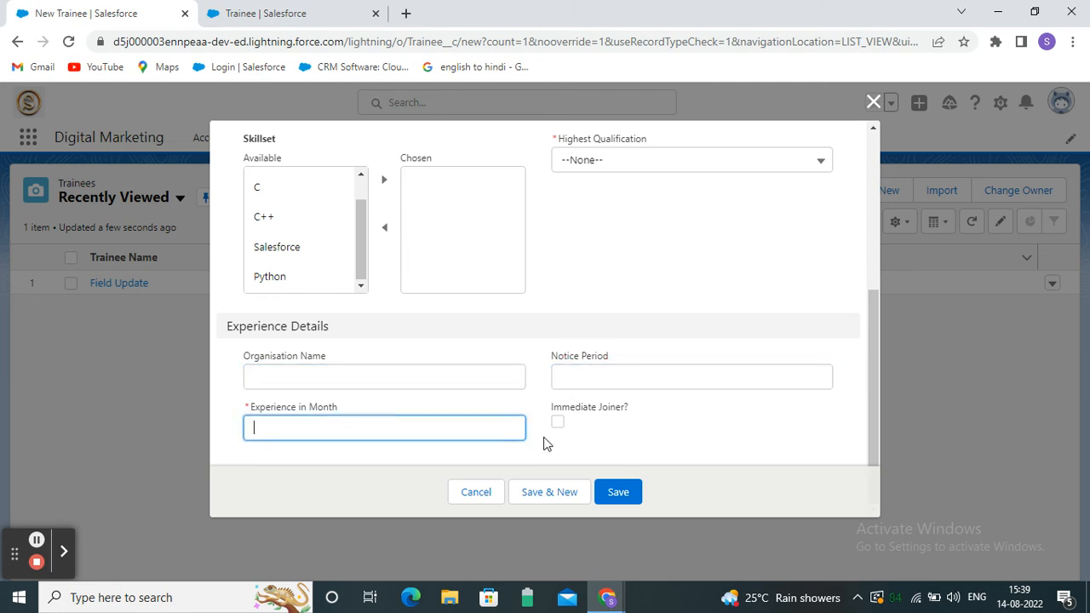
scroll(449, 420, "up", 2)
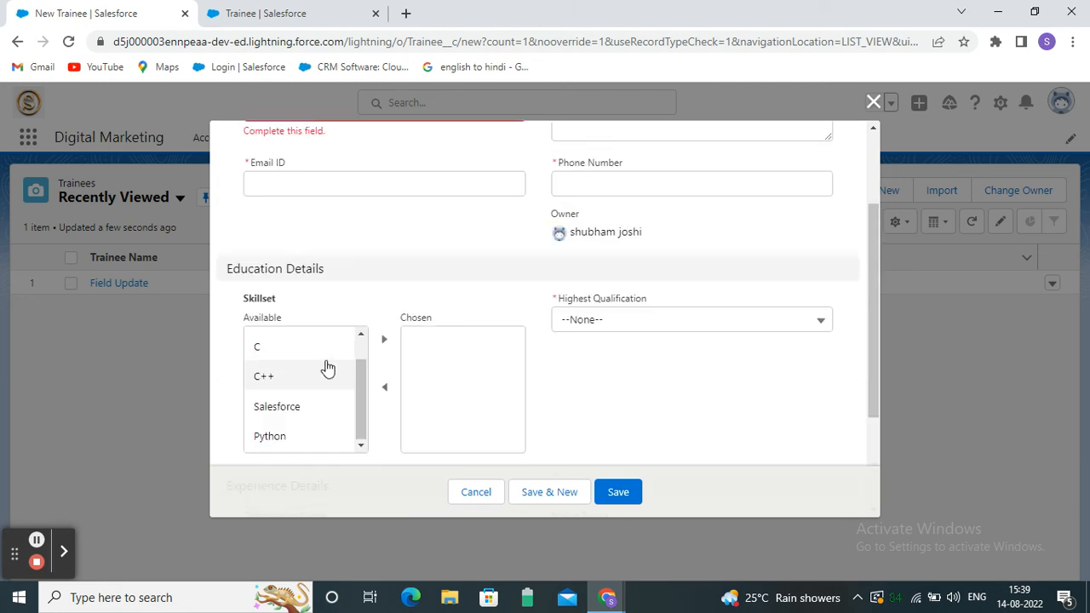
scroll(407, 334, "up", 3)
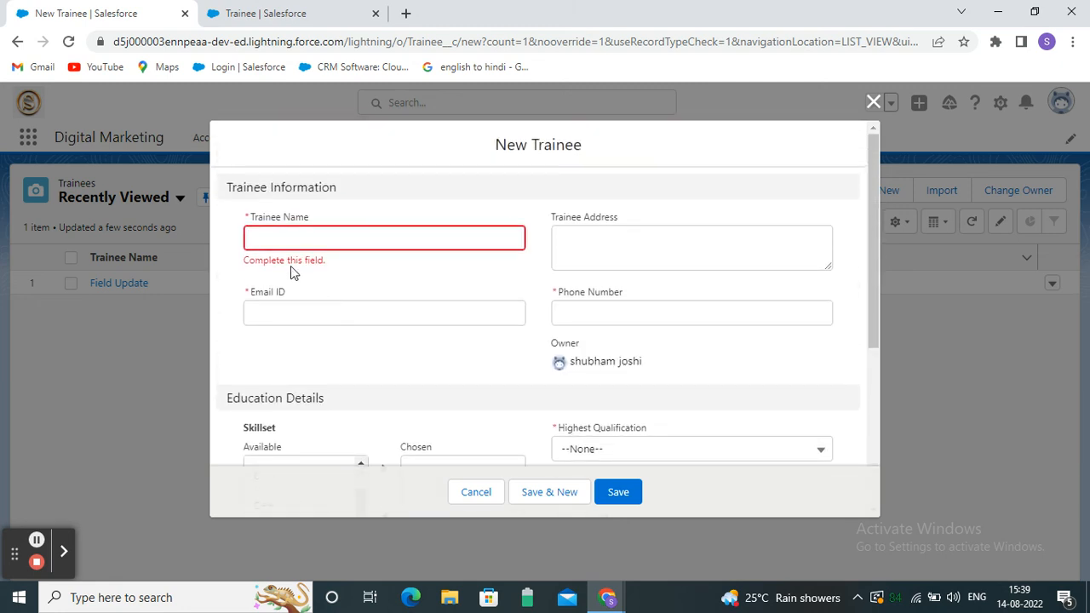
Check Trainee Name, Trainee Address, Email ID and Phone Number for required-field flags.
left_click(311, 236)
left_click(616, 246)
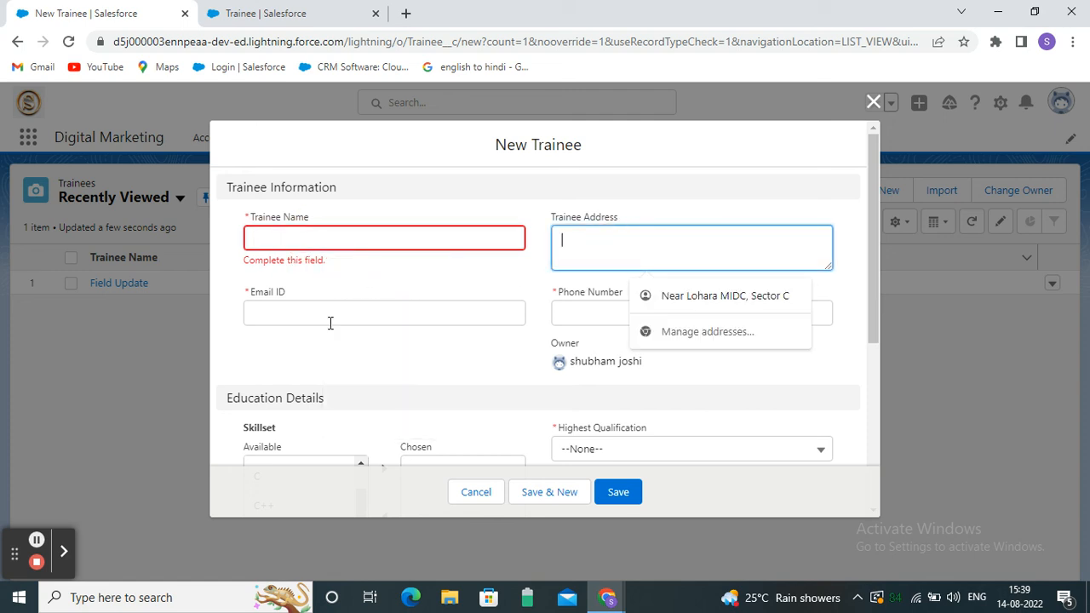
left_click(332, 311)
left_click(588, 306)
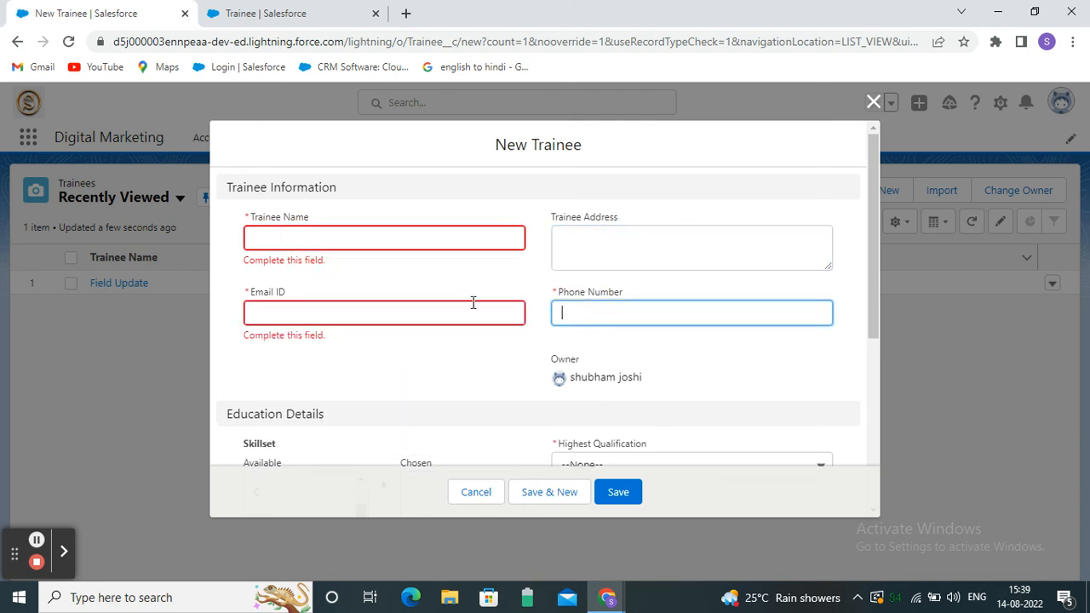
scroll(511, 290, "down", 1)
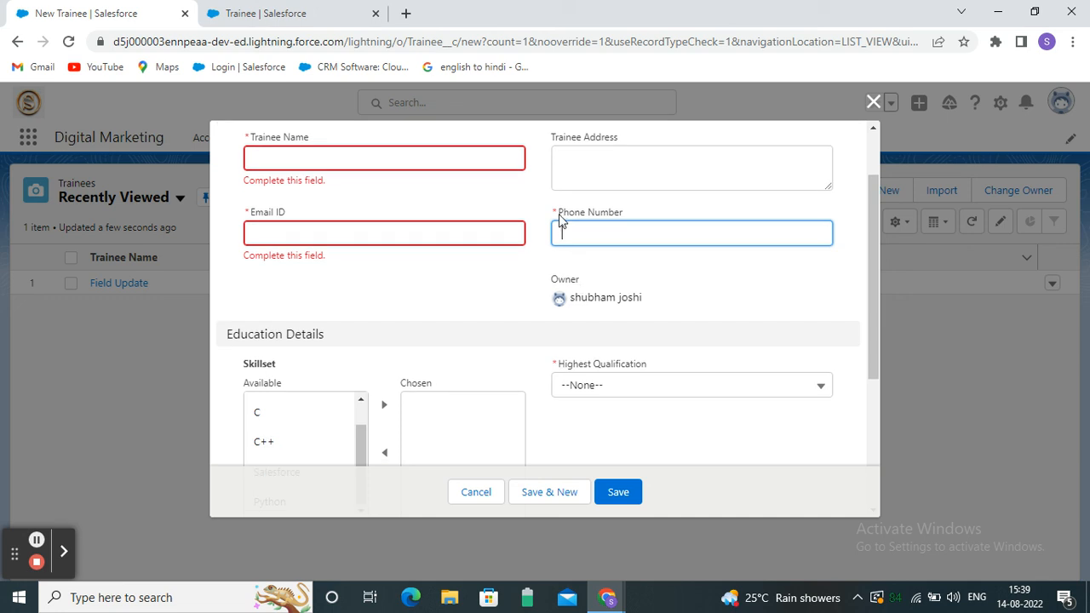
left_click_drag(560, 217, 631, 215)
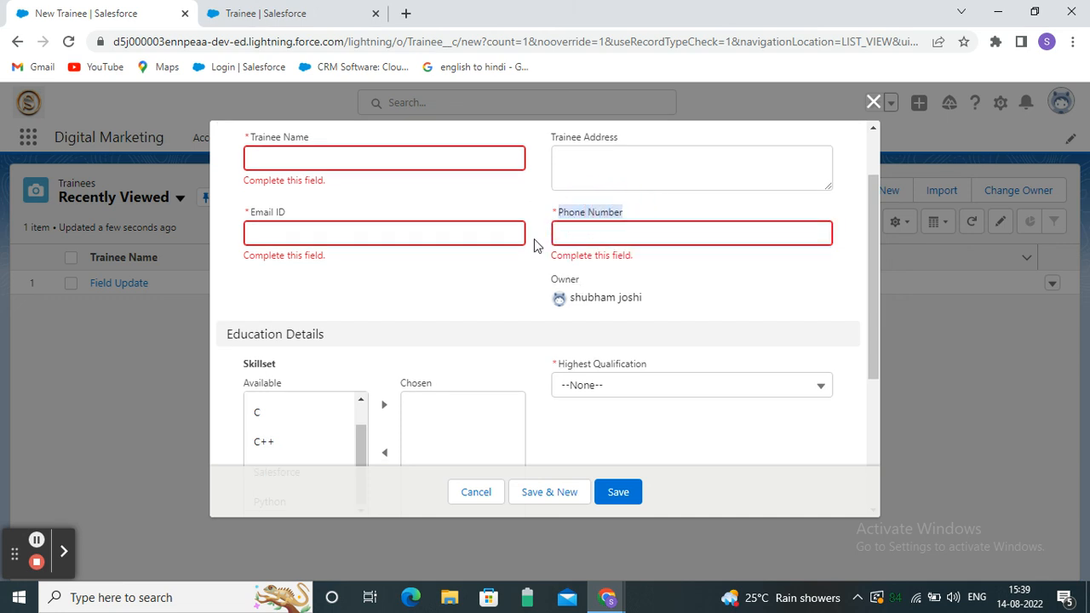
left_click(612, 233)
Discard the New Trainee form and open the Field Update trainee record.
scroll(463, 344, "down", 3)
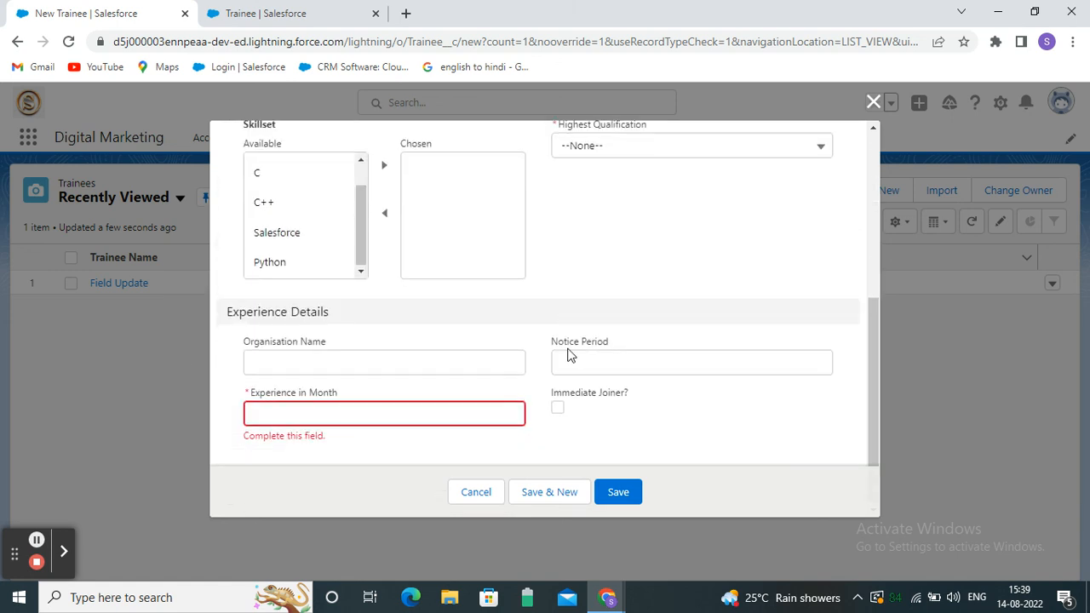
scroll(397, 355, "up", 4)
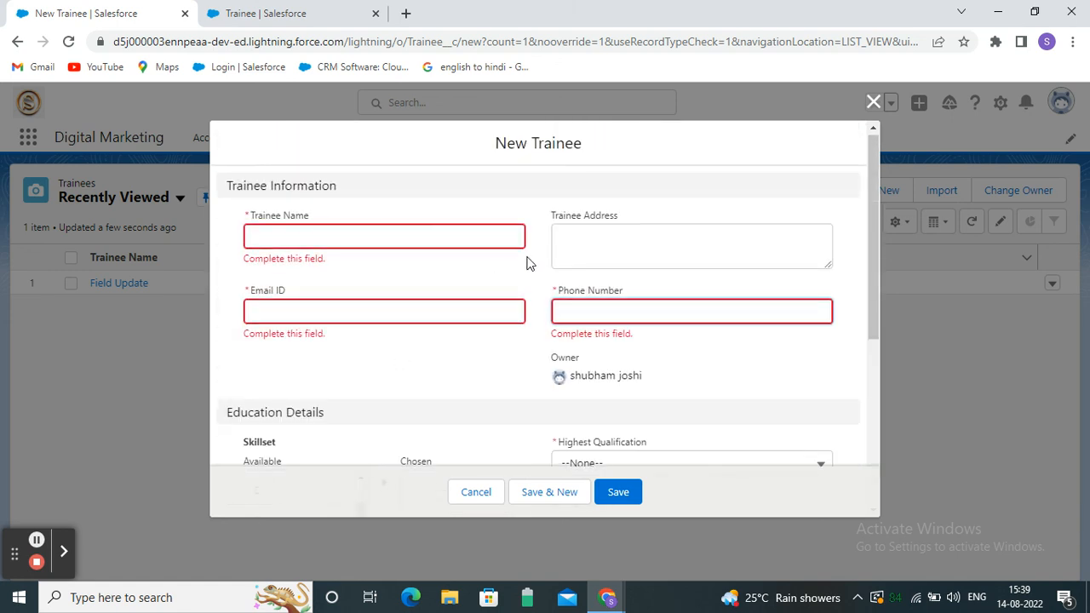
left_click(874, 102)
left_click(129, 284)
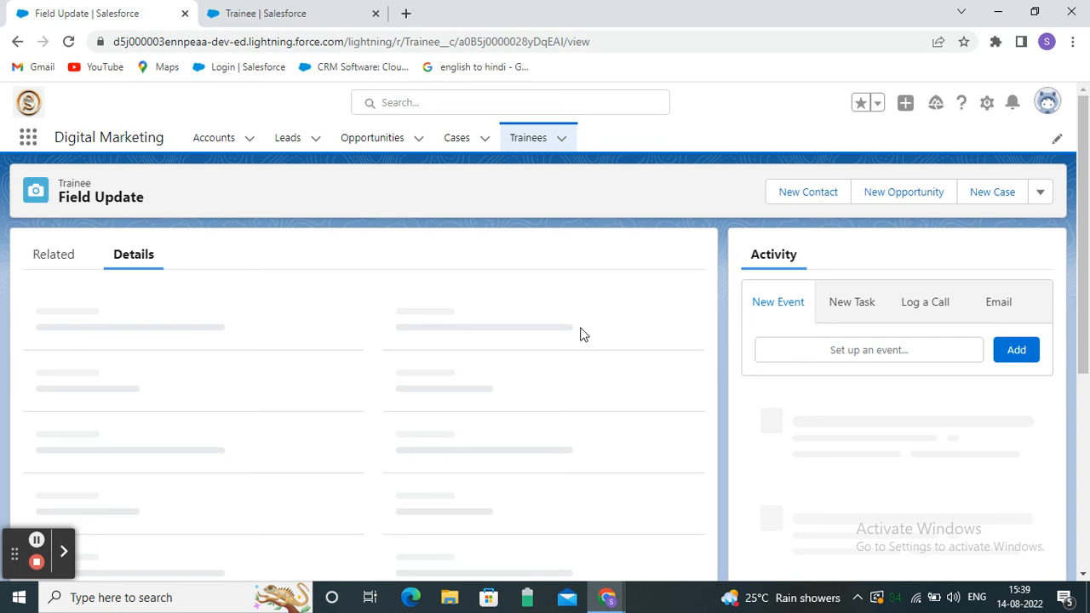
Scroll through the Field Update record's Details to review the new sections.
scroll(217, 410, "down", 2)
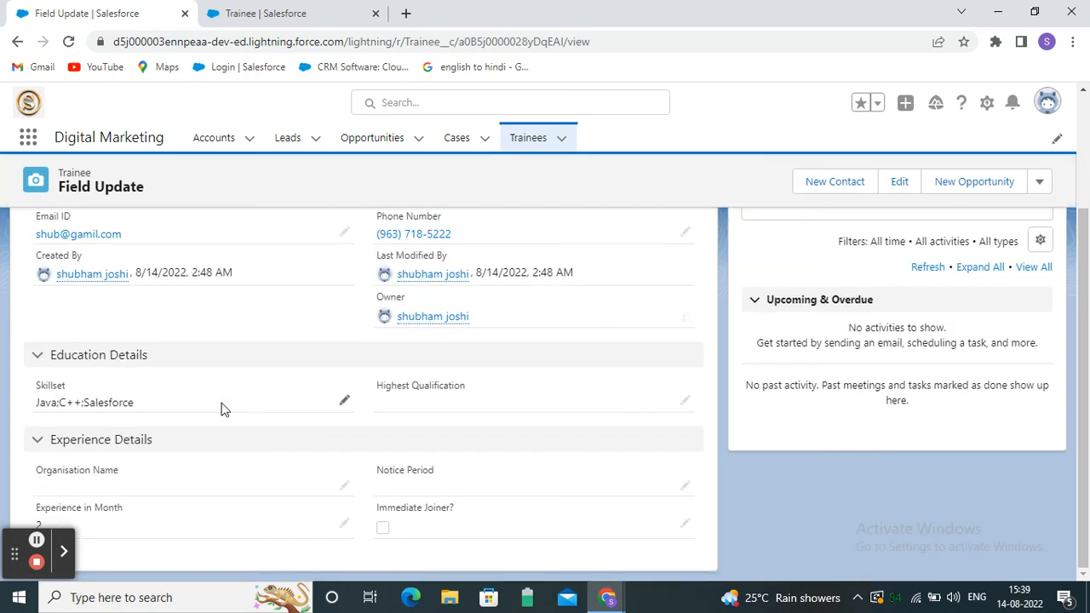
scroll(222, 409, "up", 2)
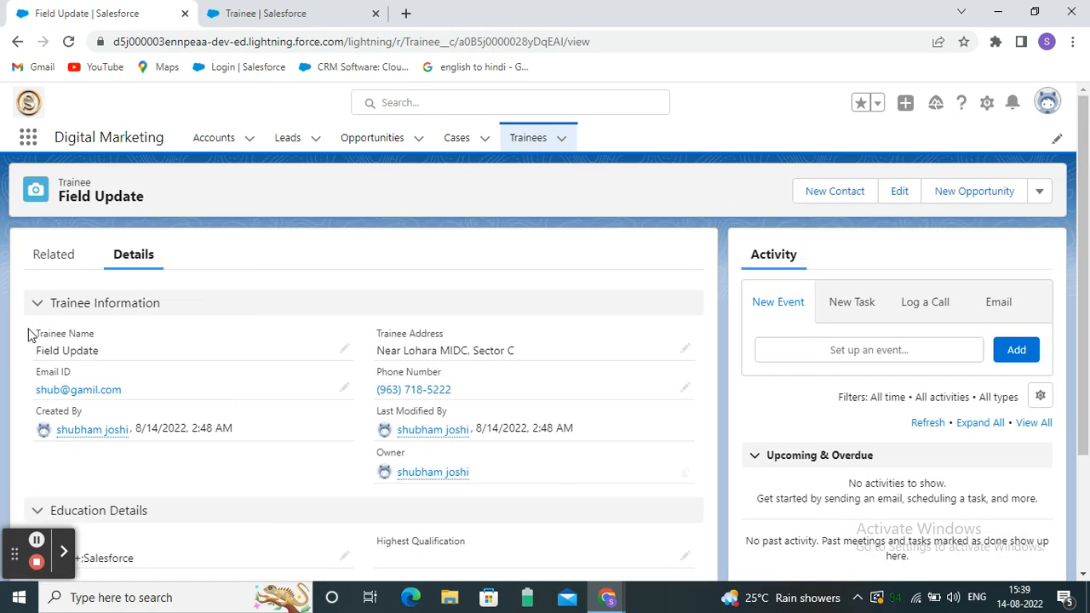
scroll(208, 329, "down", 2)
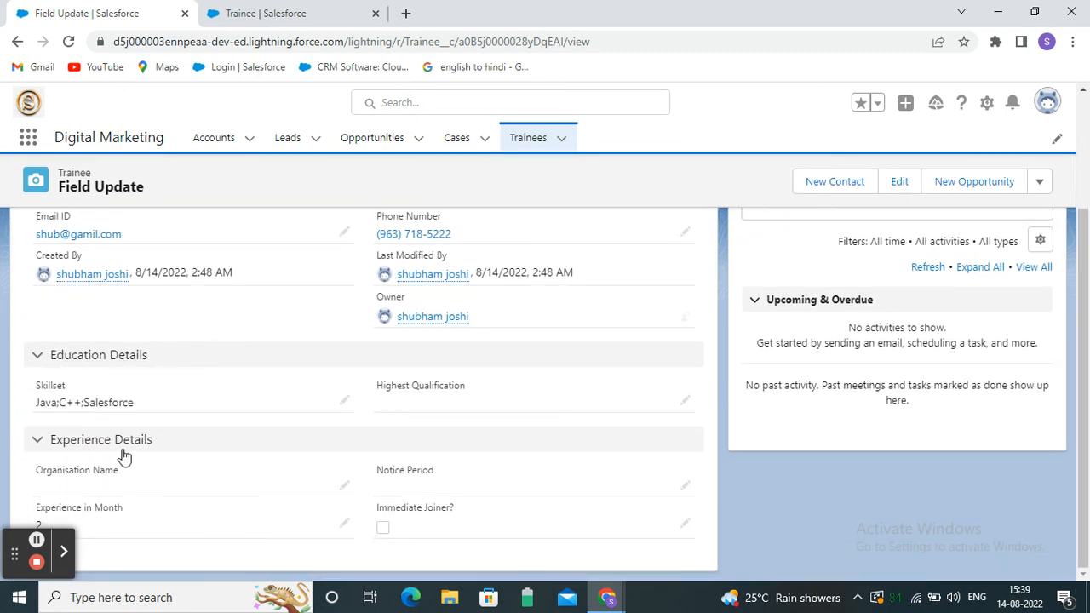
scroll(151, 449, "up", 1)
scroll(151, 450, "up", 1)
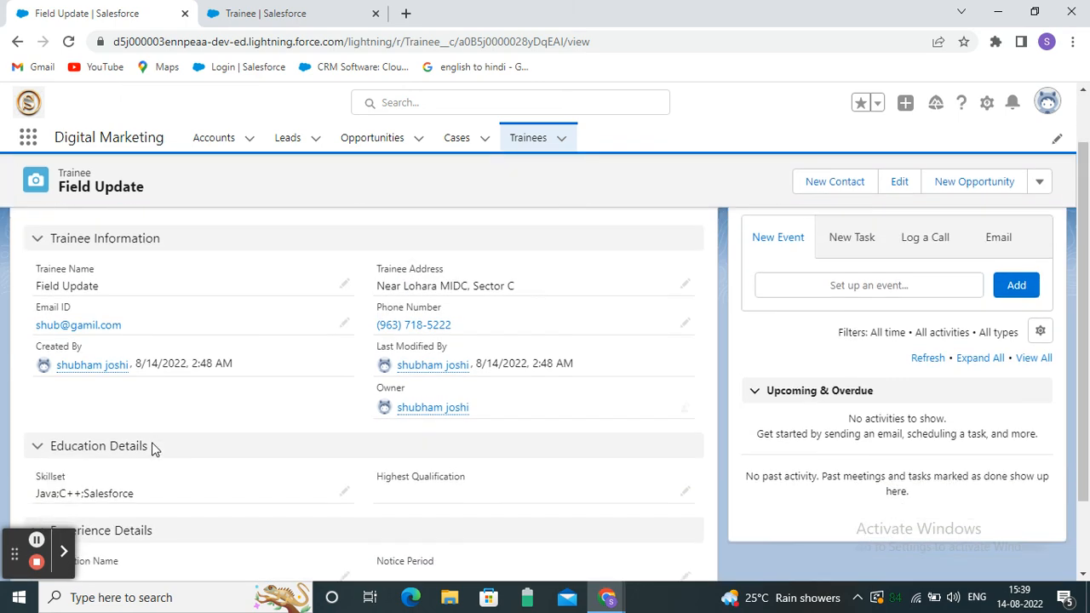
scroll(151, 445, "down", 2)
Collapse Education Details and Experience Details, toggling Education Details open and closed twice.
left_click(36, 359)
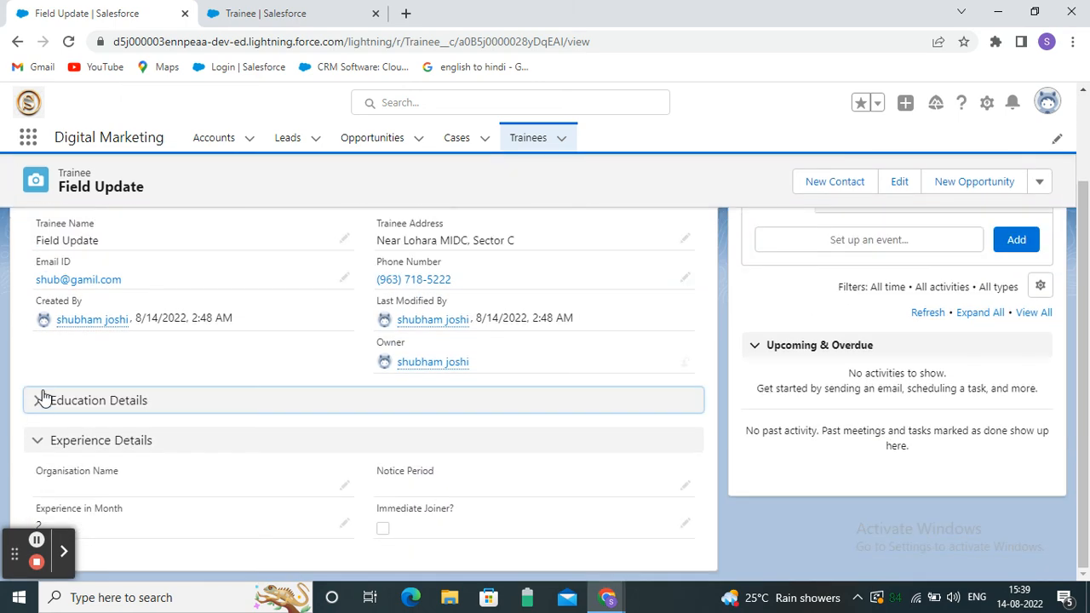
left_click(37, 442)
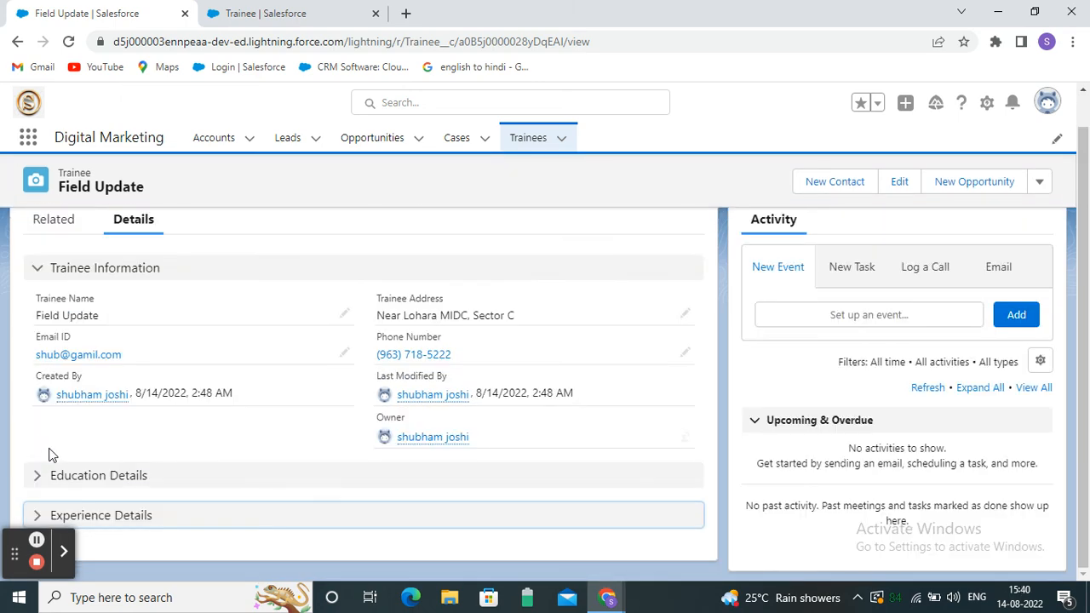
left_click(33, 477)
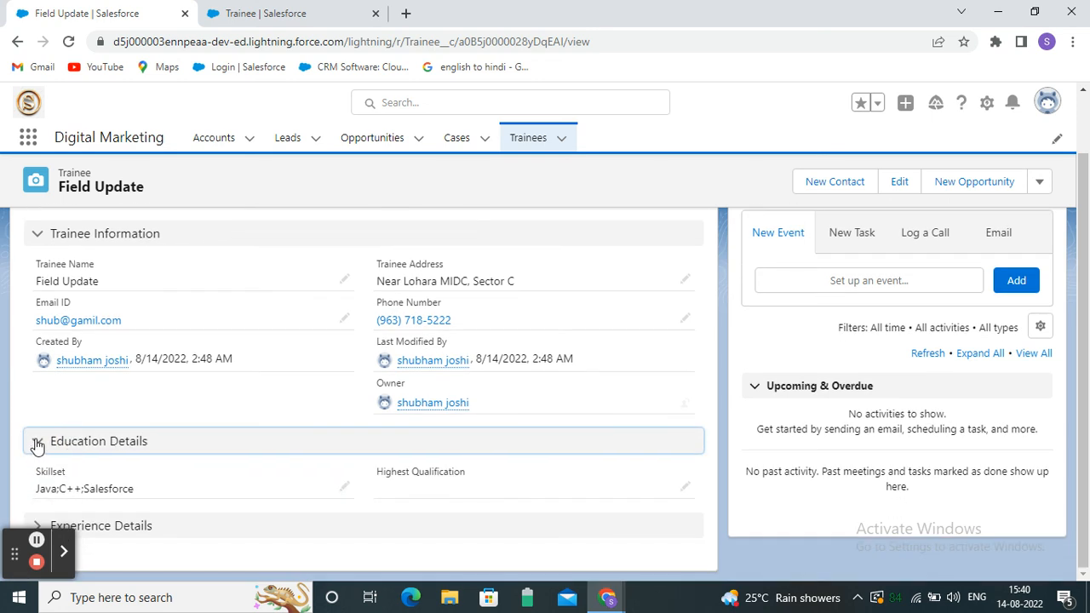
left_click(37, 443)
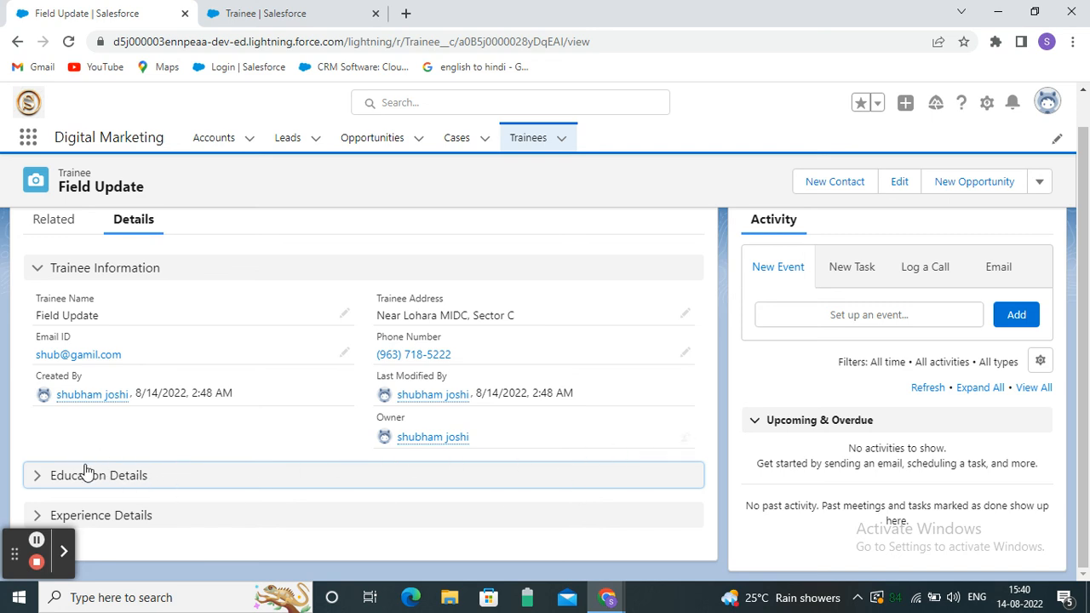
left_click(37, 477)
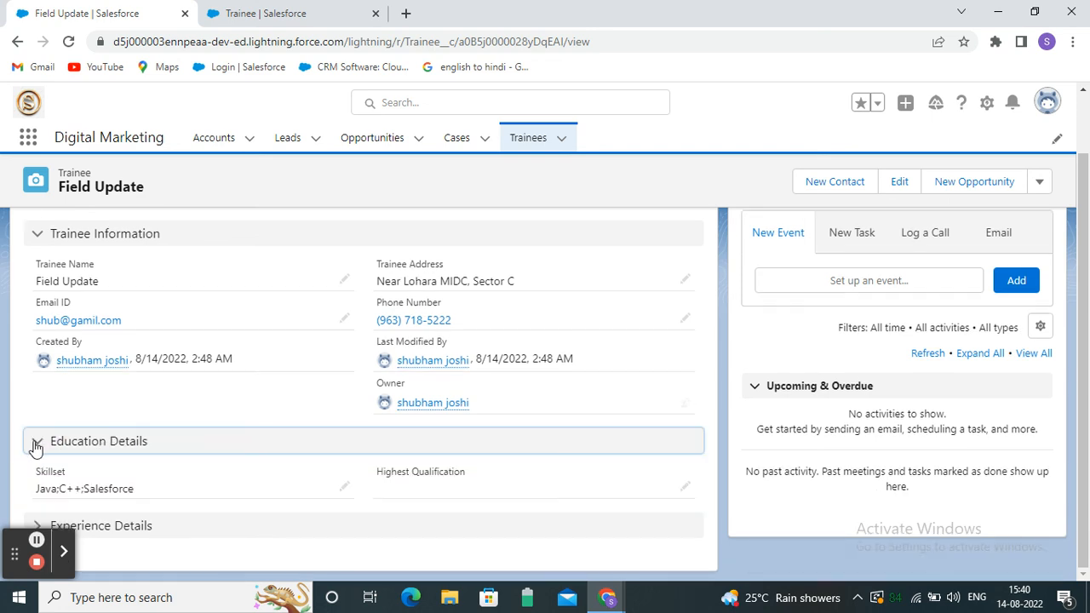
left_click(37, 443)
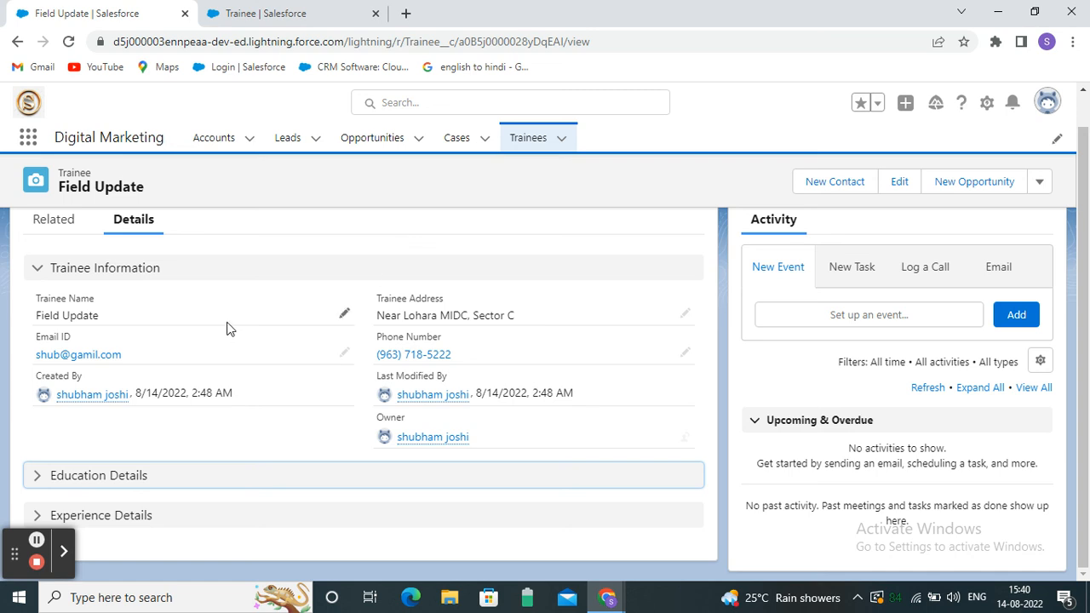